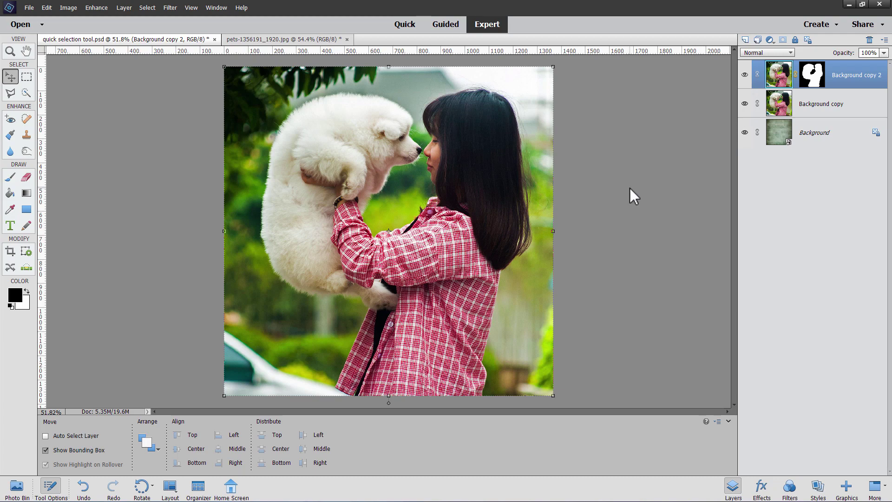
Step: Activate the Quick Selection tool and set it to start a new selection
click(10, 92)
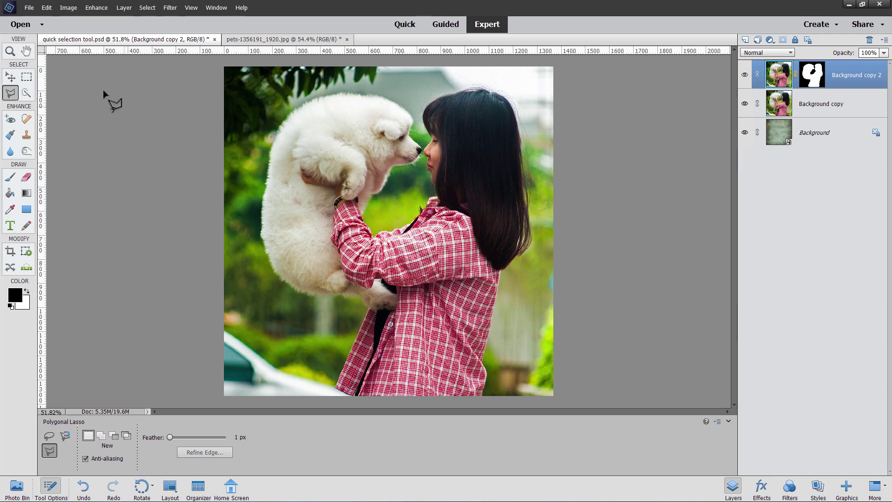
click(27, 93)
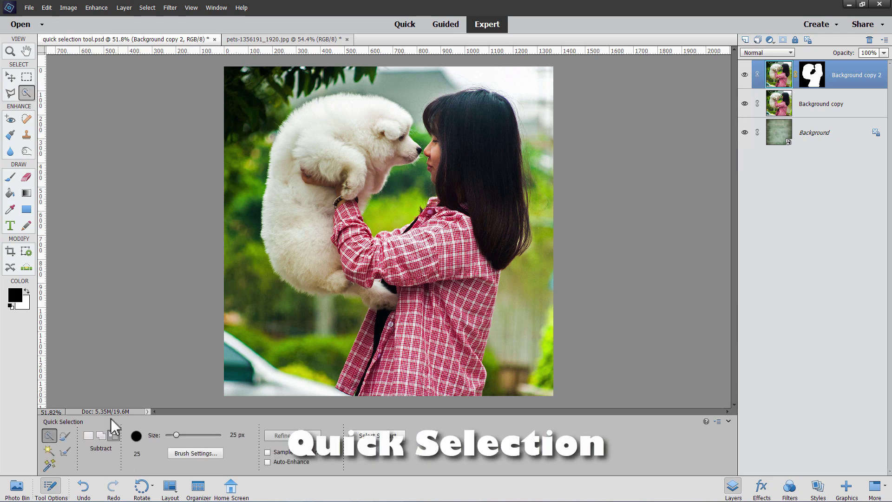
click(88, 436)
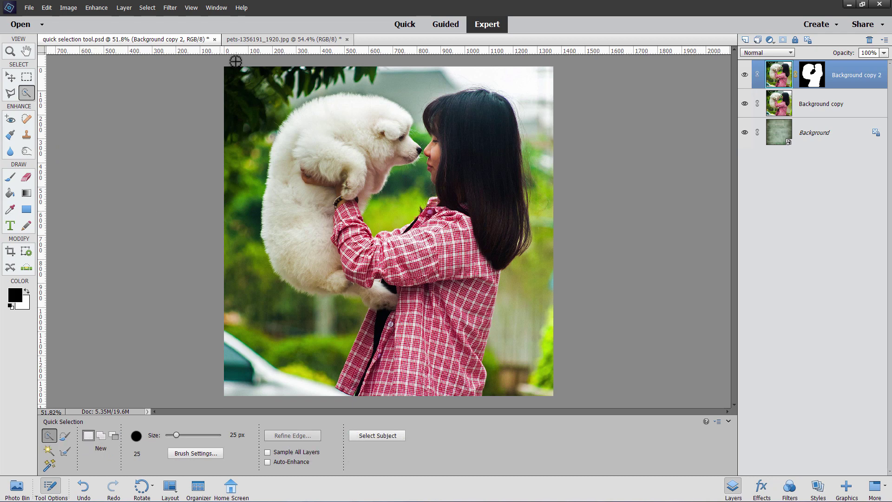
Step: Close quick selection tool.psd without saving its changes, and close pets-1356191_1920.jpg too
click(214, 39)
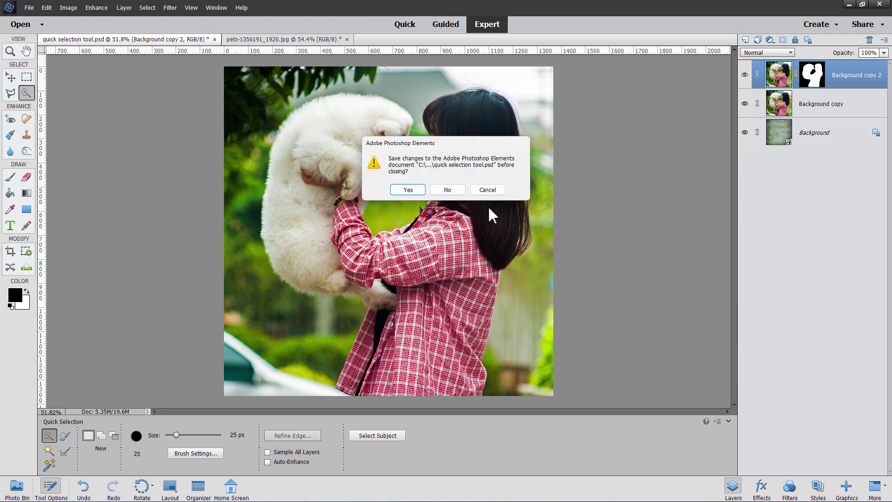
click(447, 190)
key(v)
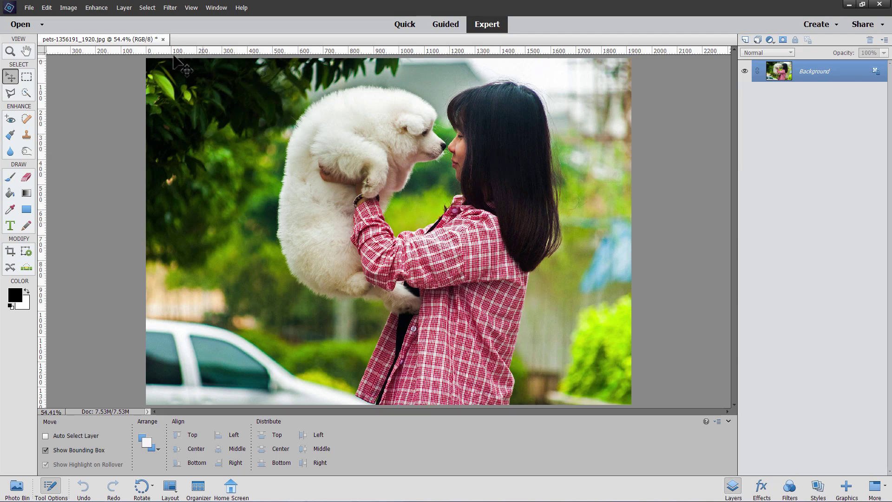
click(163, 39)
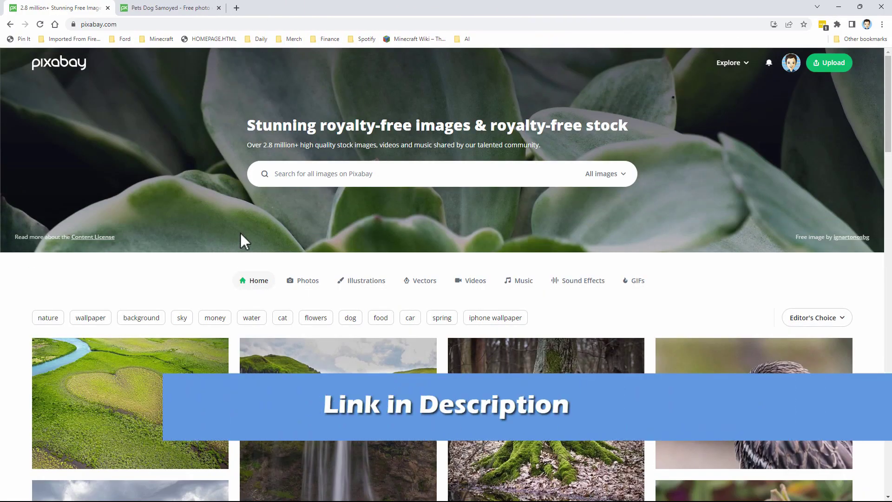
Step: Switch to the browser and search Pixabay for images of "girl and dog"
click(324, 174)
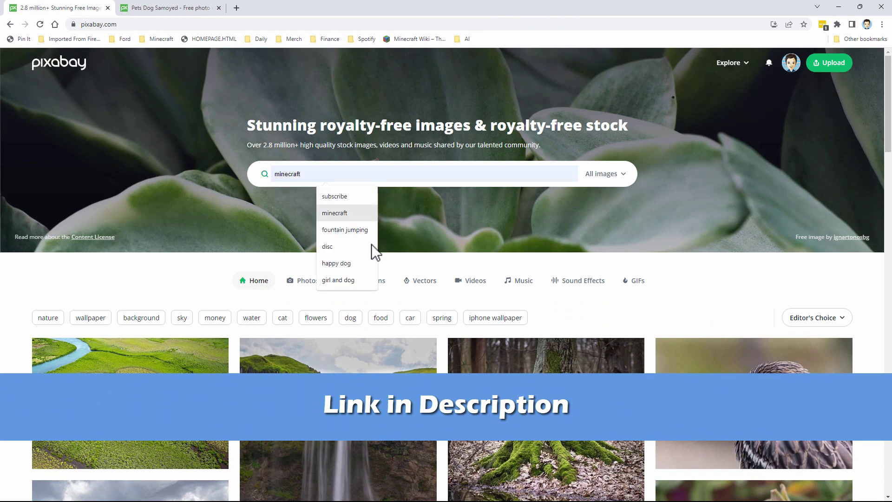
click(352, 279)
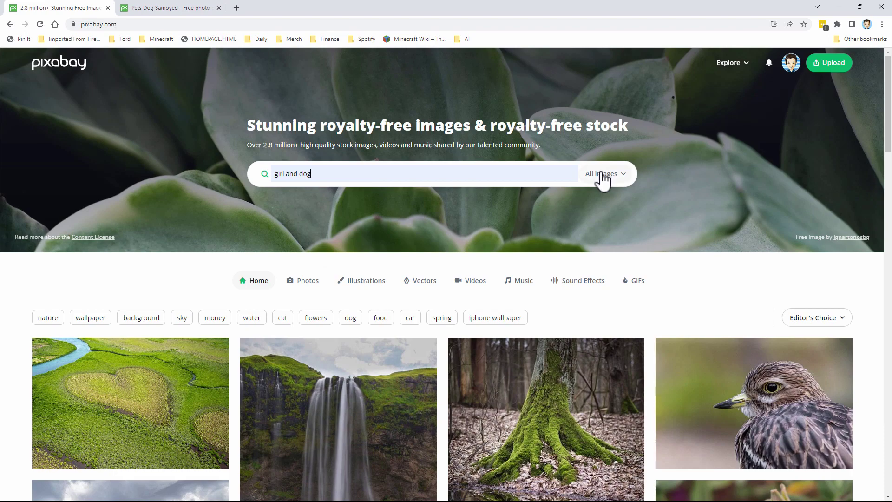
key(Return)
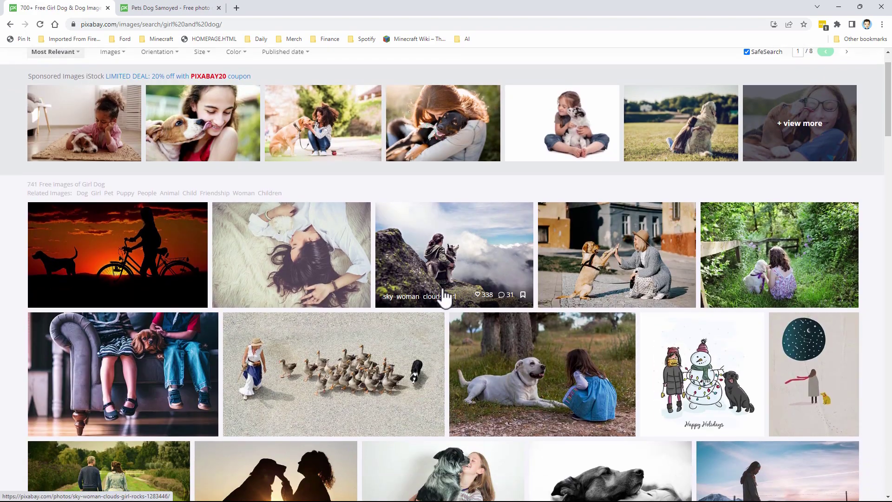
Step: Find the photo of the girl in a red plaid shirt holding up a white puppy and open its page
scroll(417, 242, down, 3)
scroll(417, 223, down, 10)
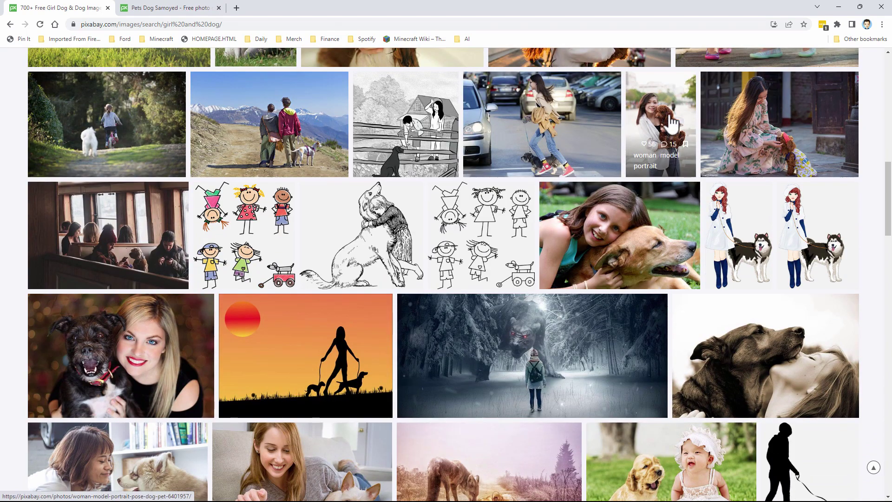
scroll(469, 195, down, 8)
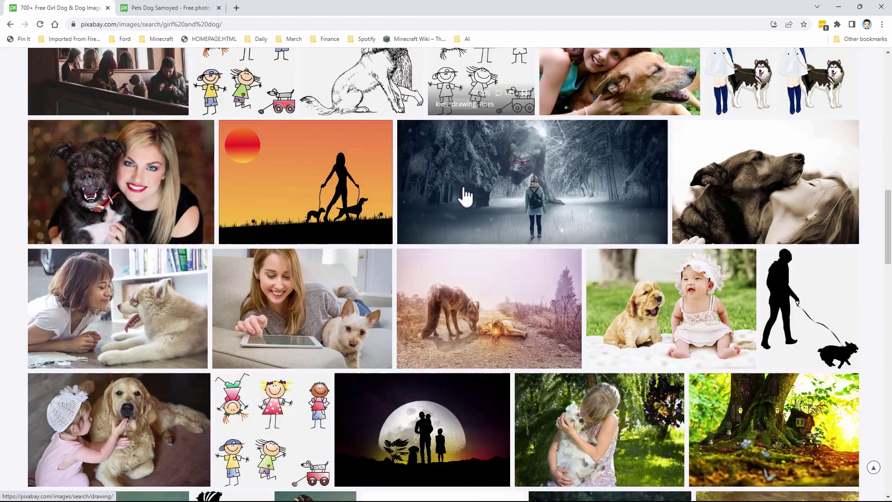
scroll(464, 195, down, 4)
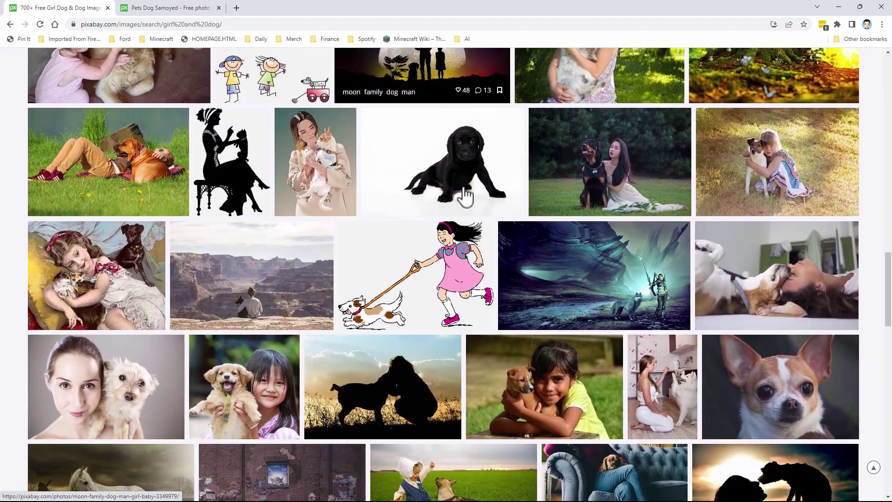
scroll(465, 195, down, 10)
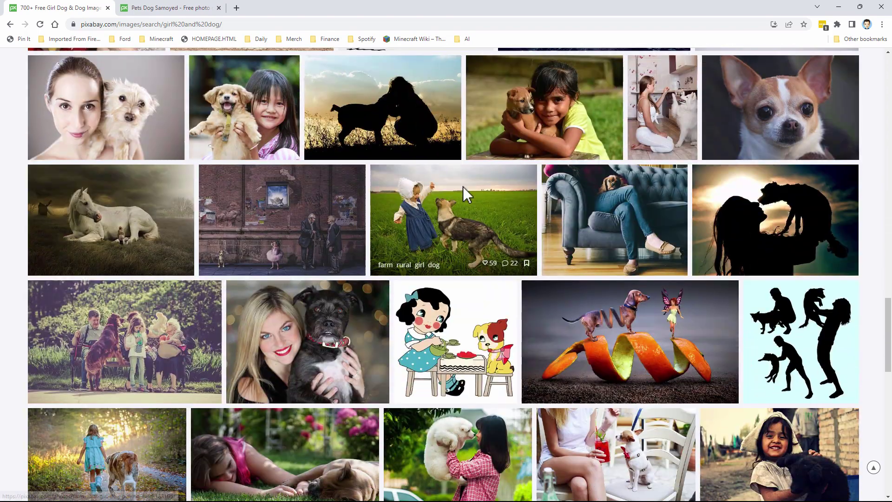
scroll(464, 190, down, 2)
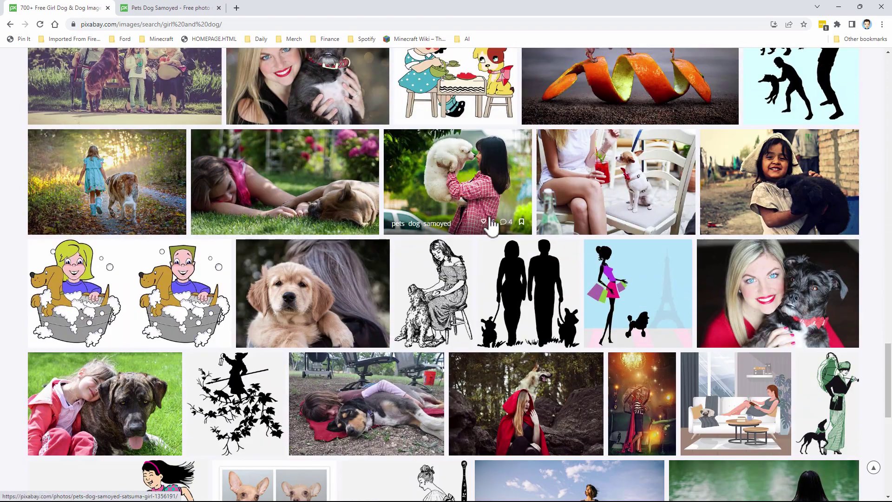
click(463, 191)
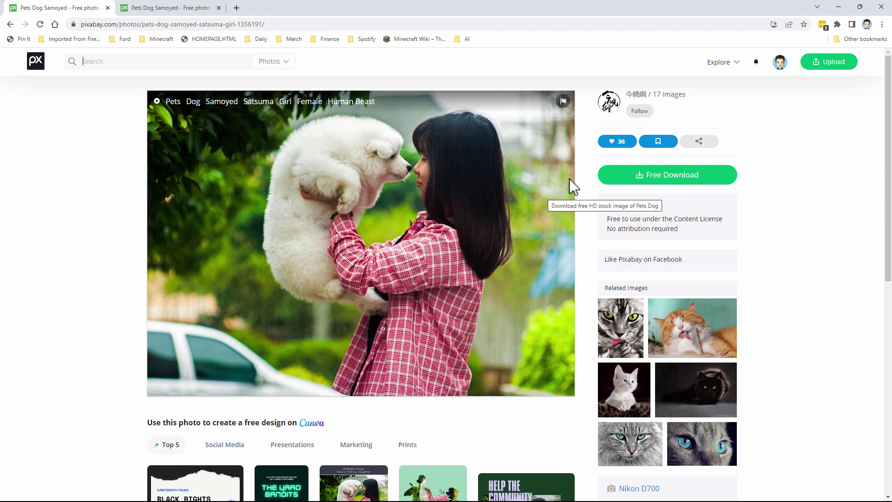
Step: Download the photo as a 1920×1371 JPG into the Projects folder
click(654, 177)
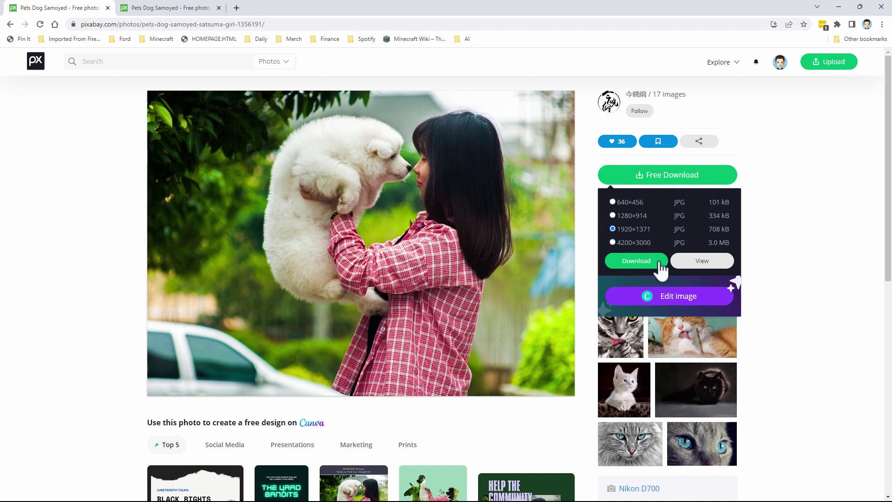
click(634, 261)
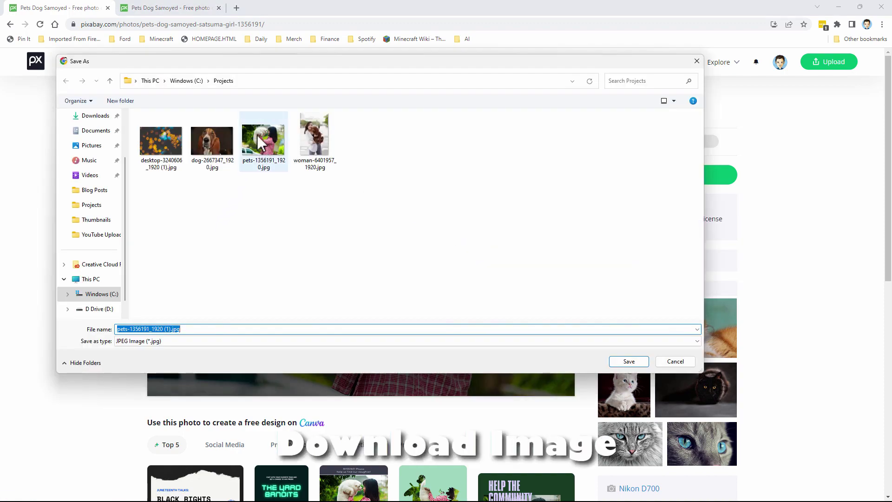
key(Return)
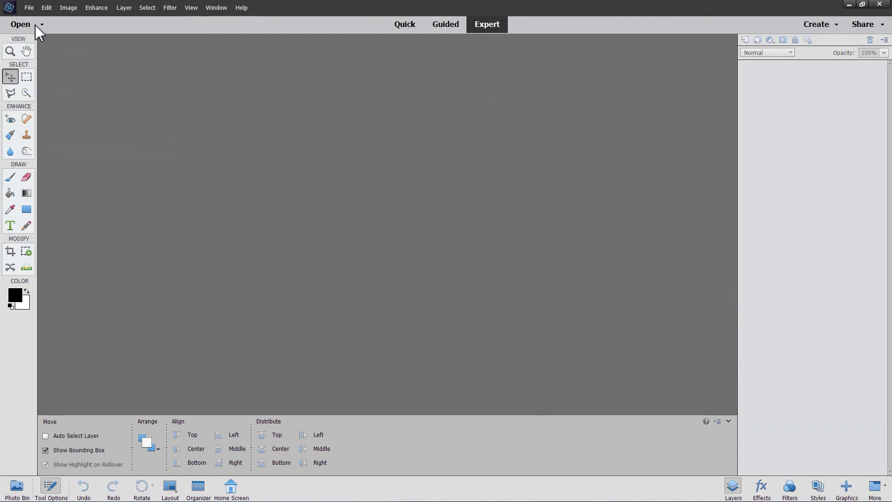
Step: Switch to Photoshop Elements, open pets-1356191_1920.jpg from the Projects folder and dock its floating window as a tab
click(28, 8)
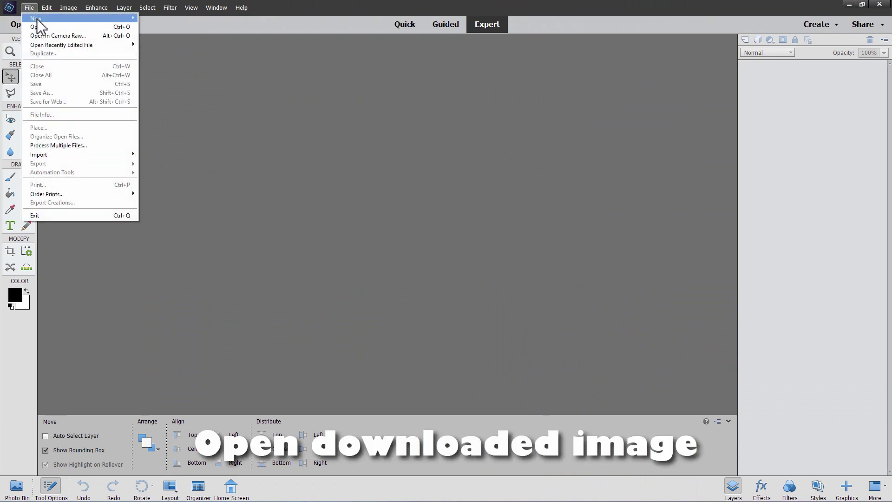
click(41, 26)
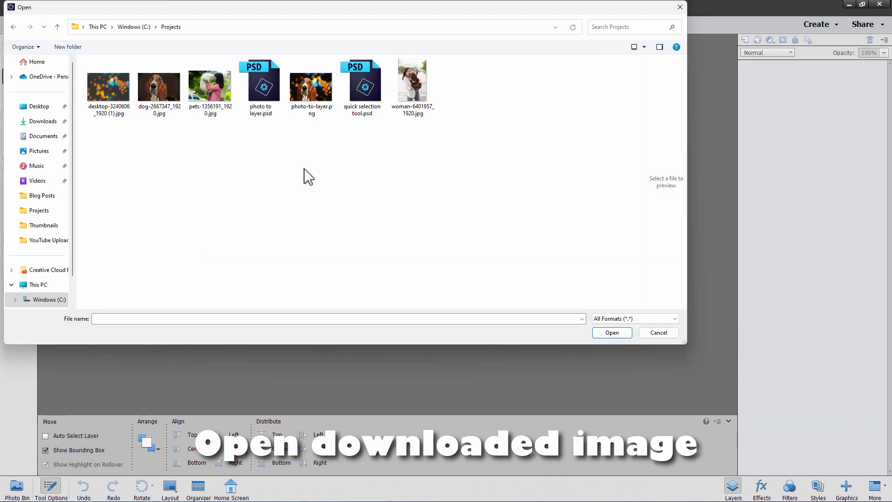
click(218, 92)
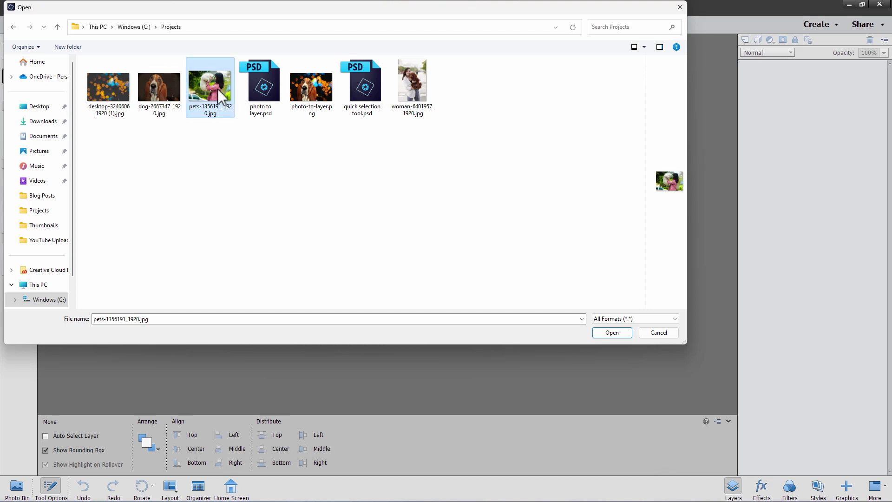
click(604, 333)
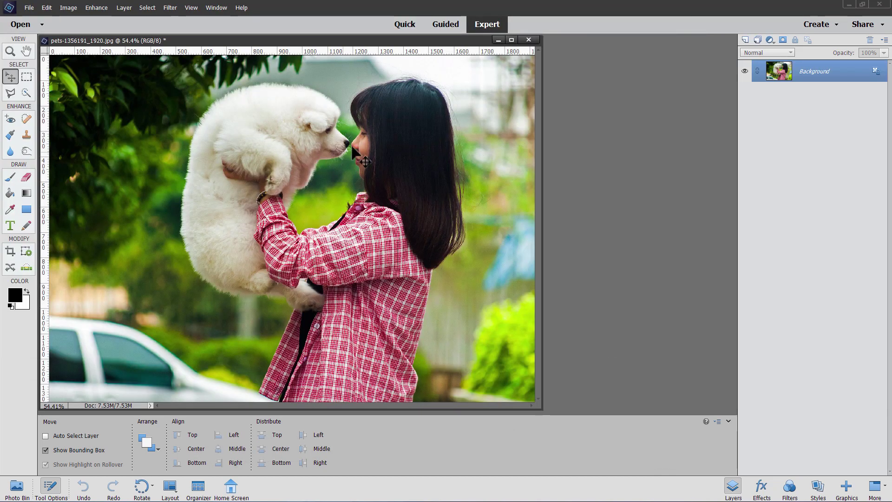
drag(306, 40, 394, 41)
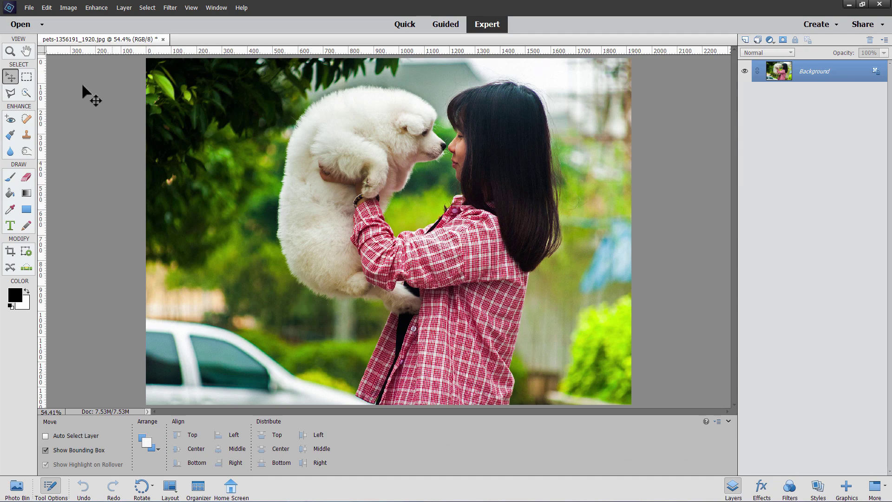
Step: Save the image in the Projects folder as "girl with dog" in Photoshop (PSD) format
click(28, 8)
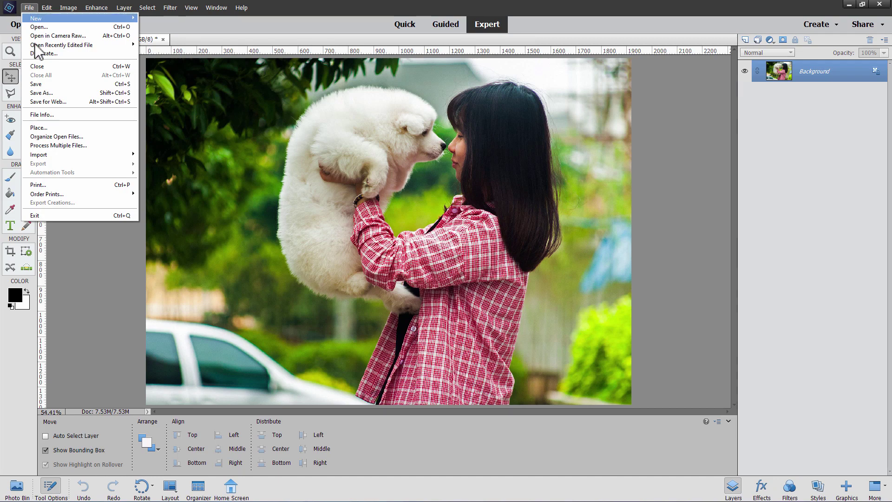
click(54, 90)
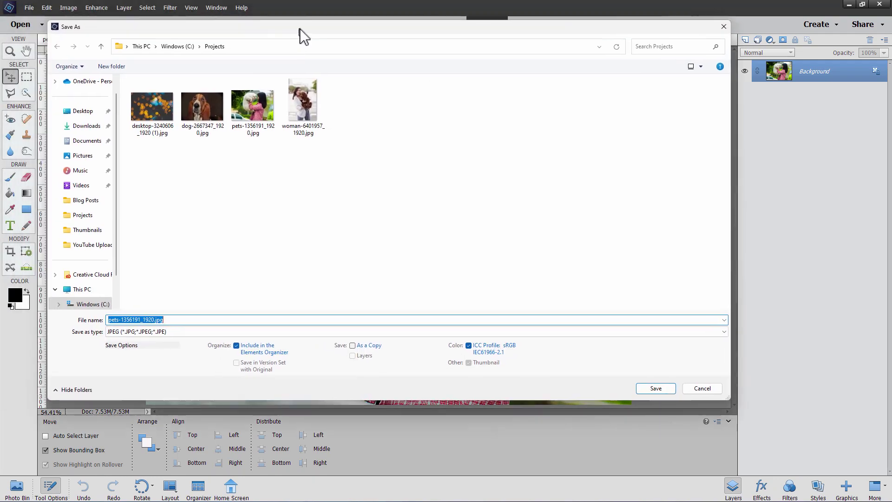
click(194, 319)
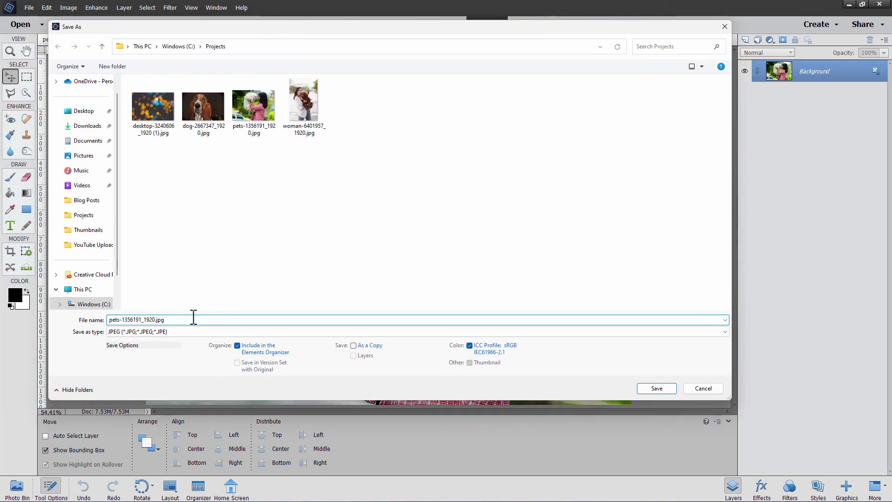
key(ctrl+a)
text(girl with dog)
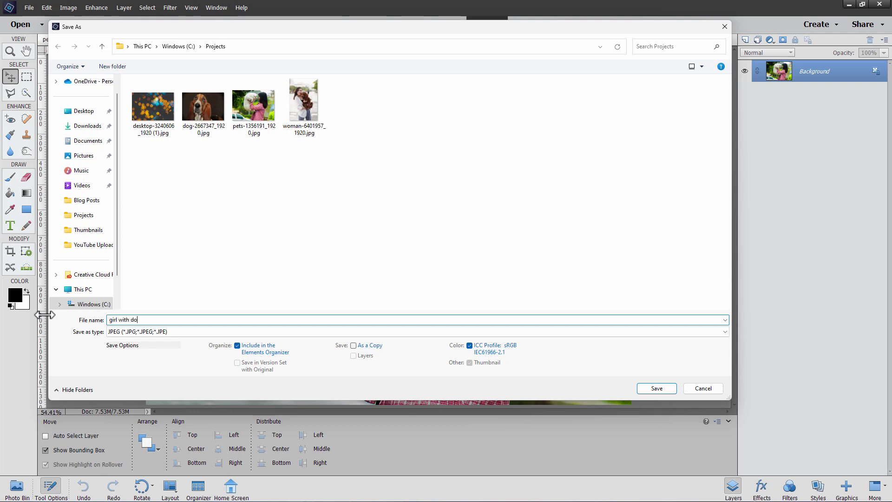
click(141, 331)
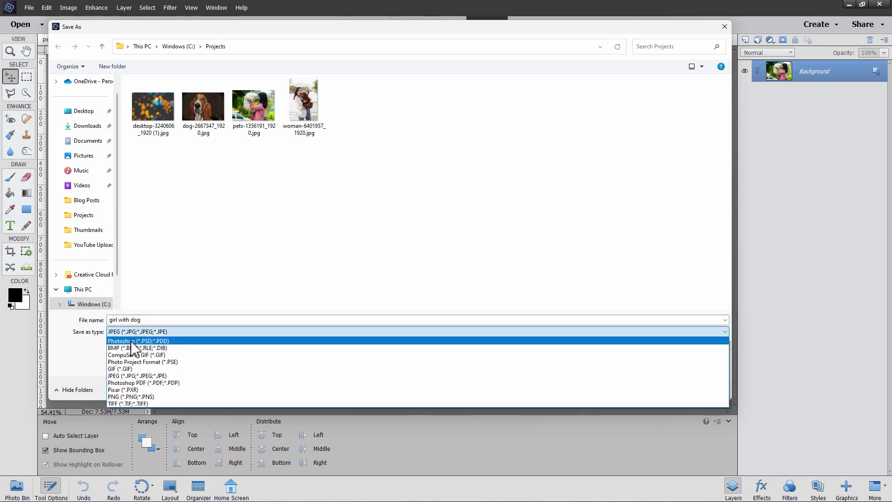
click(144, 338)
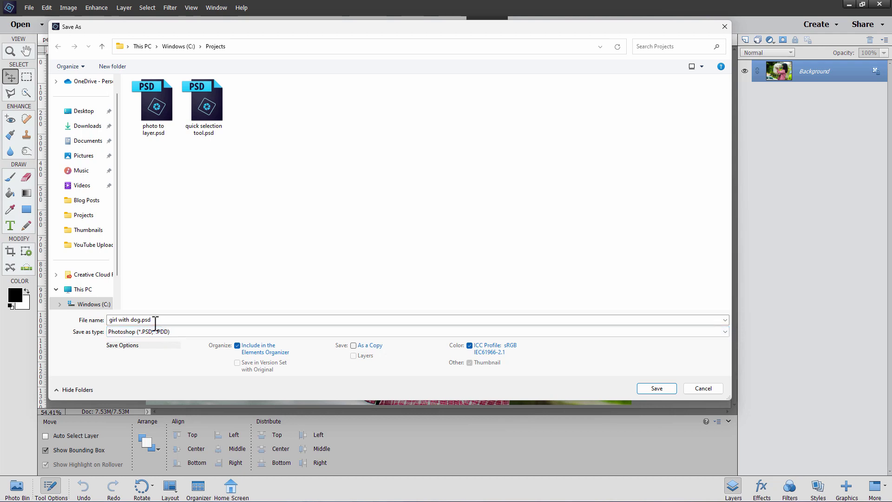
click(654, 388)
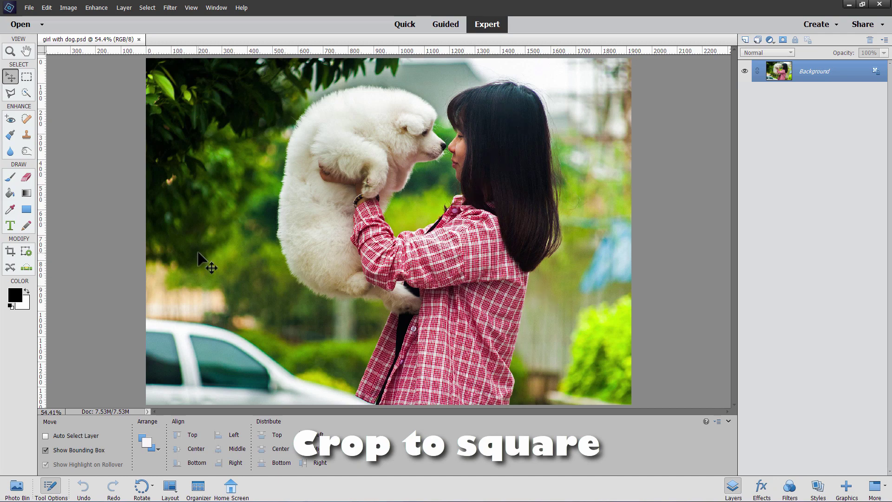
Step: Crop the photo to a 5 x 5 in square around the girl and dog, using the first crop suggestion
click(10, 251)
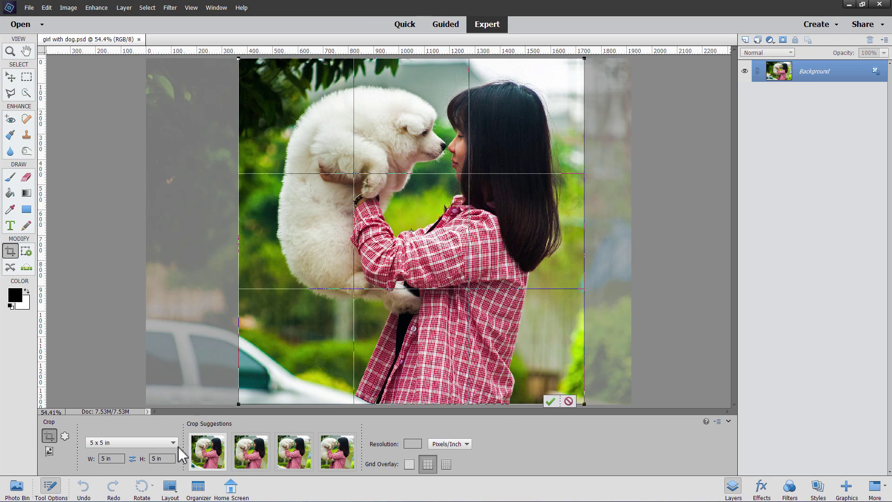
click(166, 442)
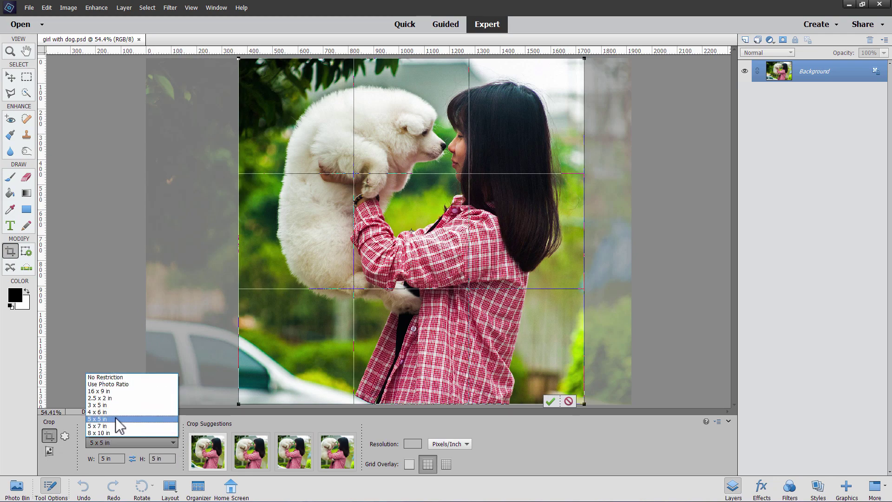
click(116, 419)
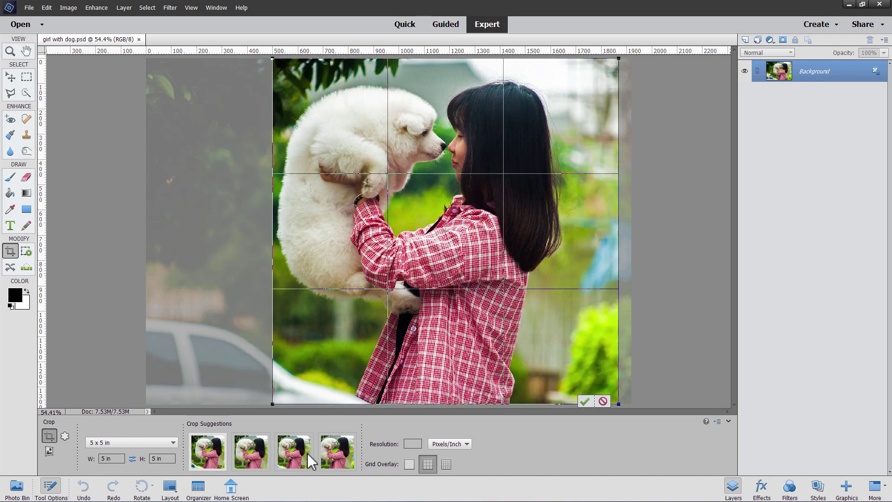
click(209, 453)
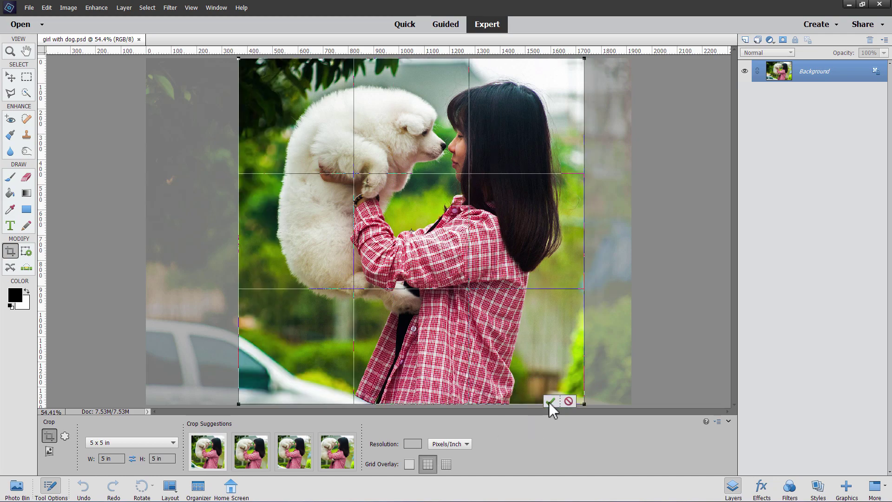
click(550, 401)
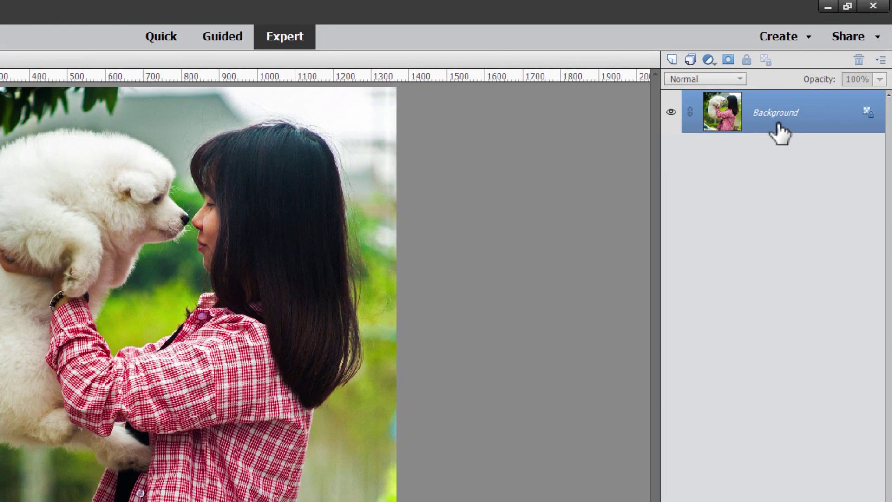
Step: Duplicate the Background layer as "Background copy" in girl with dog.psd
right_click(769, 118)
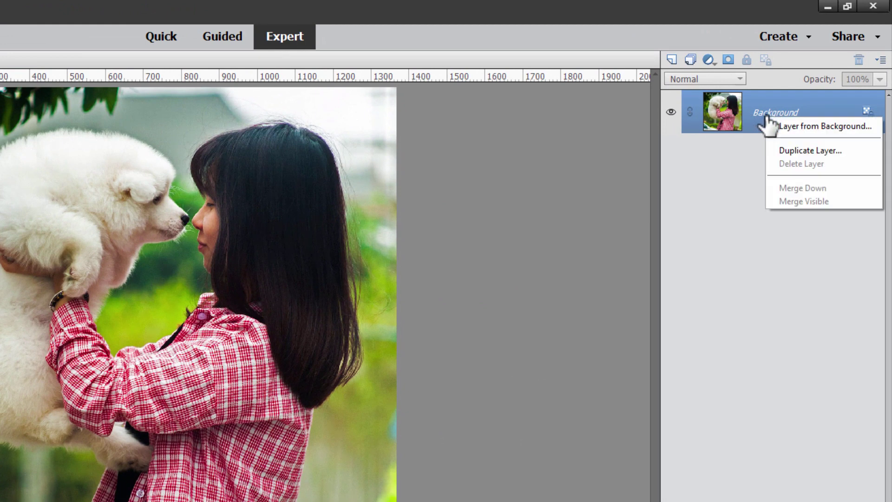
click(787, 149)
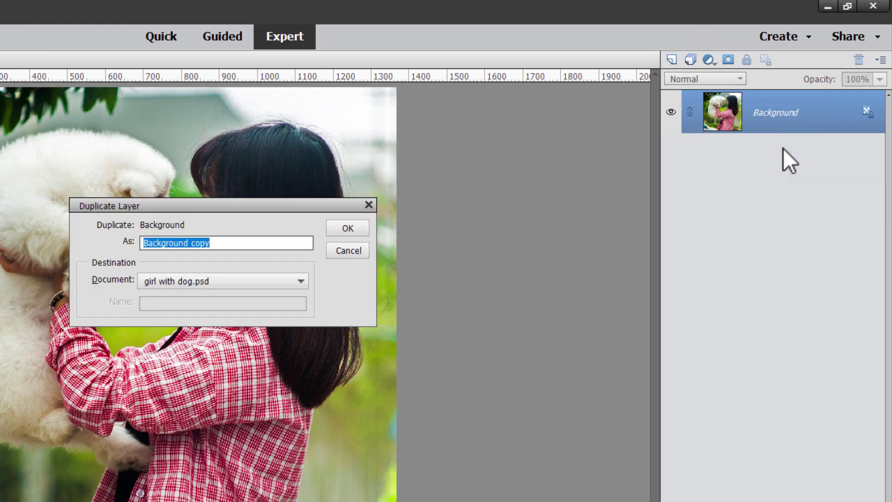
click(347, 228)
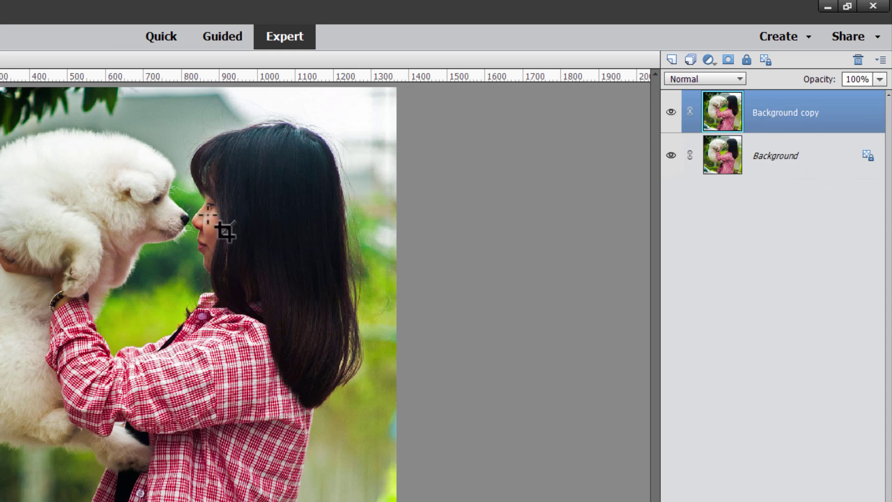
Step: Select the white dog's head, back and body on the copied layer with the Quick Selection tool
key(v)
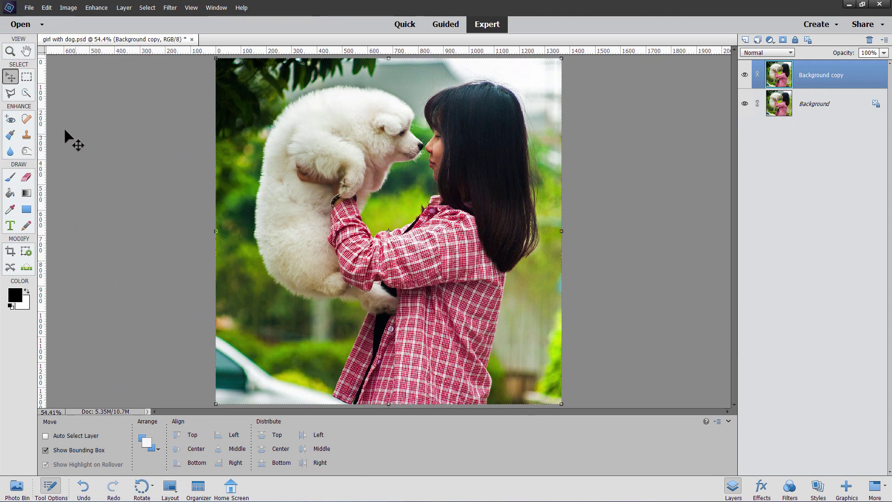
click(10, 92)
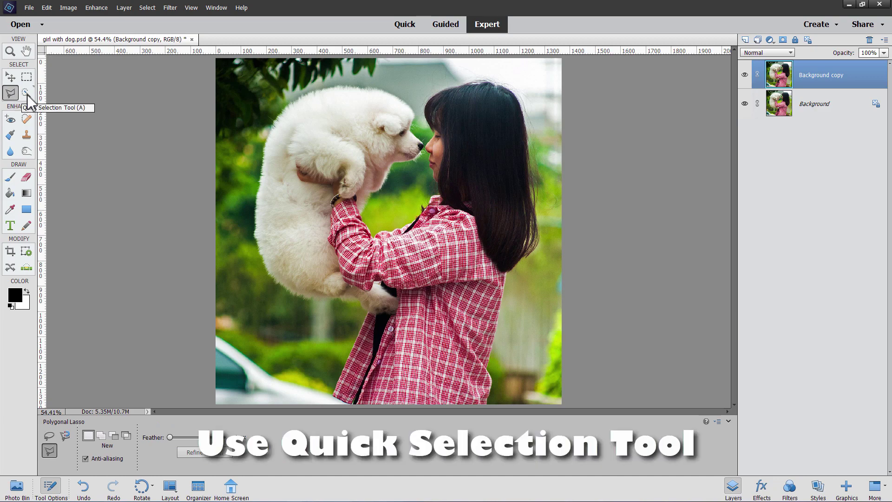
click(26, 93)
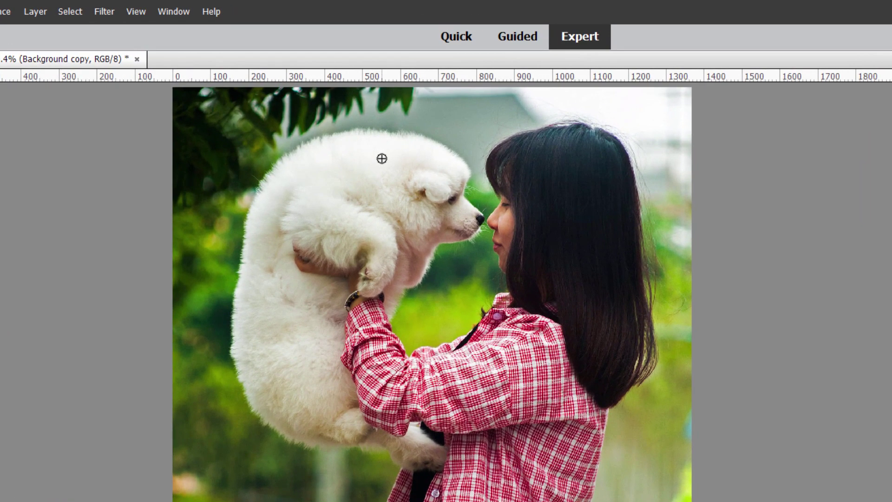
mouse_move(395, 162)
mouse_down()
mouse_move(343, 177)
mouse_move(347, 219)
mouse_up()
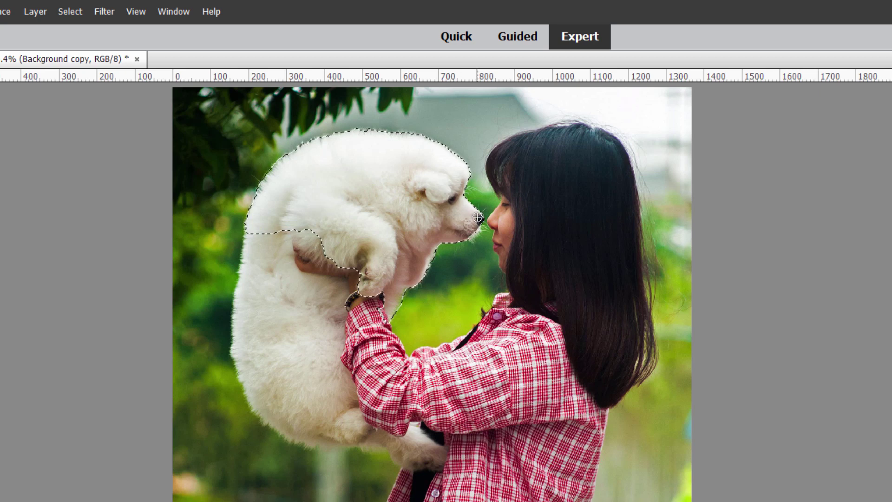
click(270, 249)
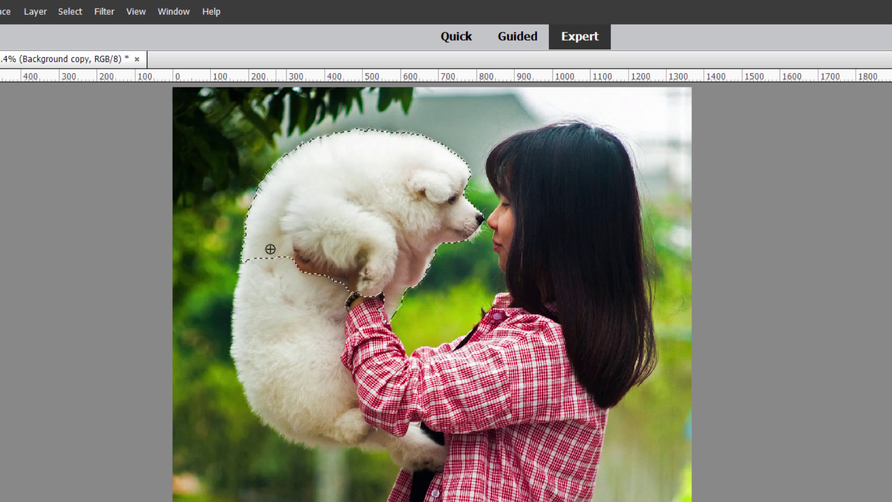
mouse_move(270, 249)
mouse_down()
mouse_move(266, 323)
mouse_move(346, 399)
mouse_move(349, 429)
mouse_move(375, 426)
mouse_move(332, 440)
mouse_move(379, 435)
mouse_move(368, 381)
mouse_move(380, 398)
mouse_up()
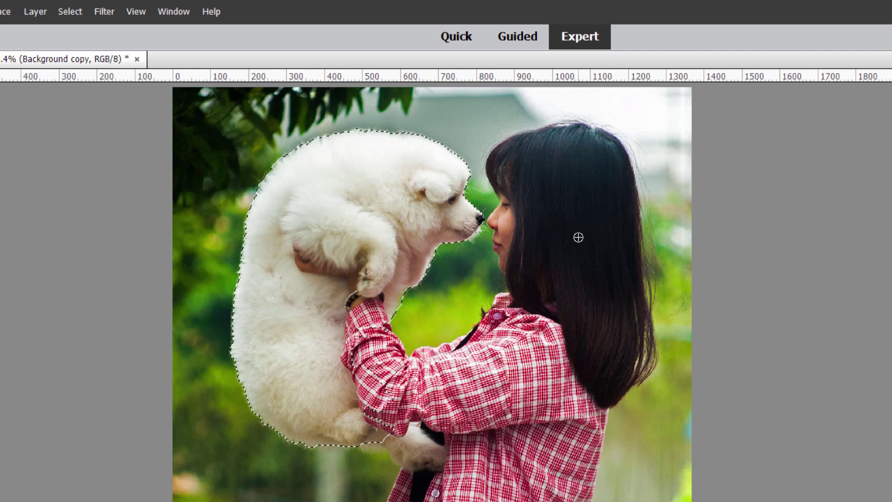
Step: Add the girl and the dog's hind paw to the selection, and subtract the background gap between the girl and the dog
mouse_move(578, 237)
mouse_down()
mouse_move(608, 289)
mouse_move(550, 312)
mouse_move(516, 454)
mouse_up()
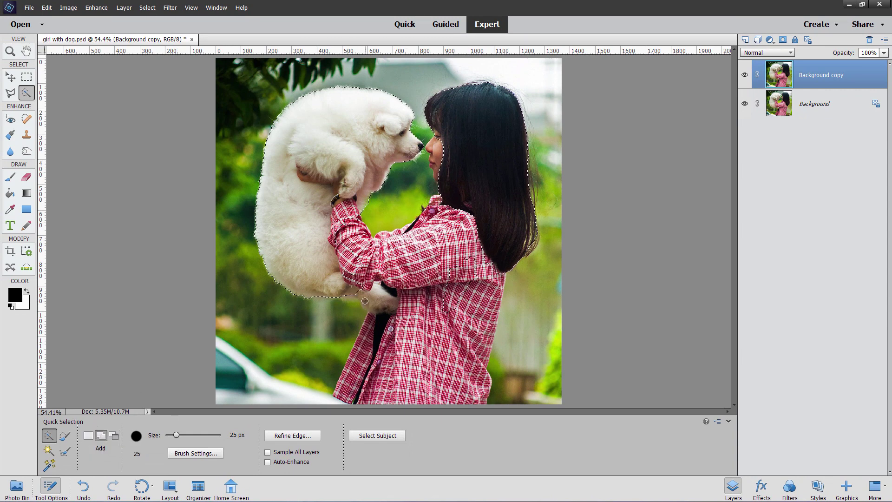
drag(368, 299, 387, 303)
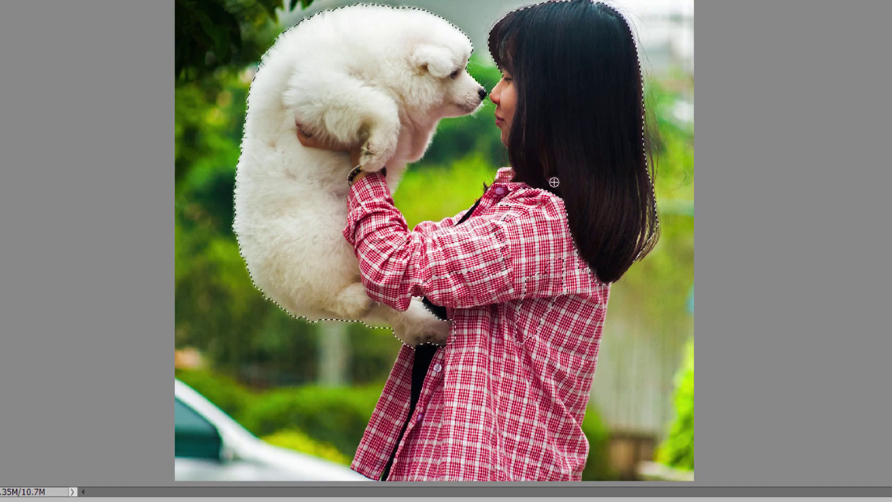
mouse_move(523, 209)
mouse_down()
mouse_move(550, 196)
mouse_move(532, 251)
mouse_move(542, 322)
mouse_move(508, 423)
mouse_move(472, 444)
mouse_up()
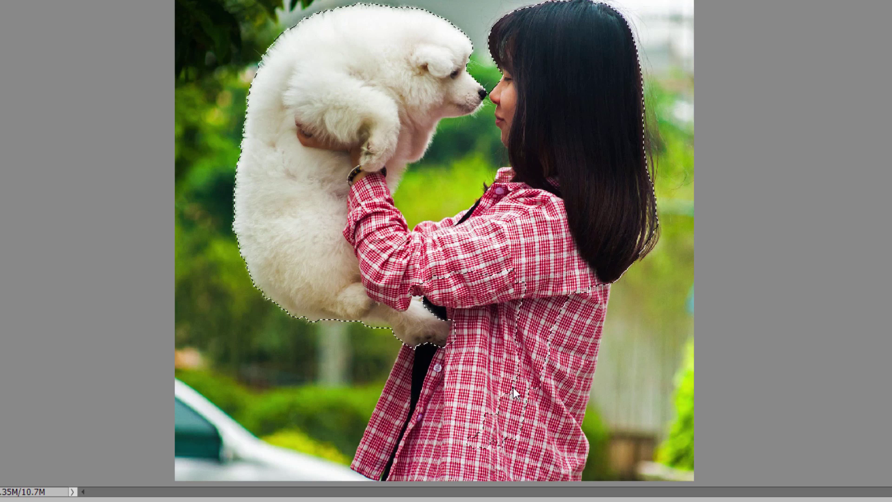
mouse_move(511, 255)
mouse_down()
mouse_move(490, 319)
mouse_move(439, 412)
mouse_move(425, 429)
mouse_move(430, 412)
mouse_move(418, 367)
mouse_move(385, 439)
mouse_move(560, 460)
mouse_move(595, 292)
mouse_move(571, 381)
mouse_move(579, 407)
mouse_move(552, 420)
mouse_move(590, 314)
mouse_up()
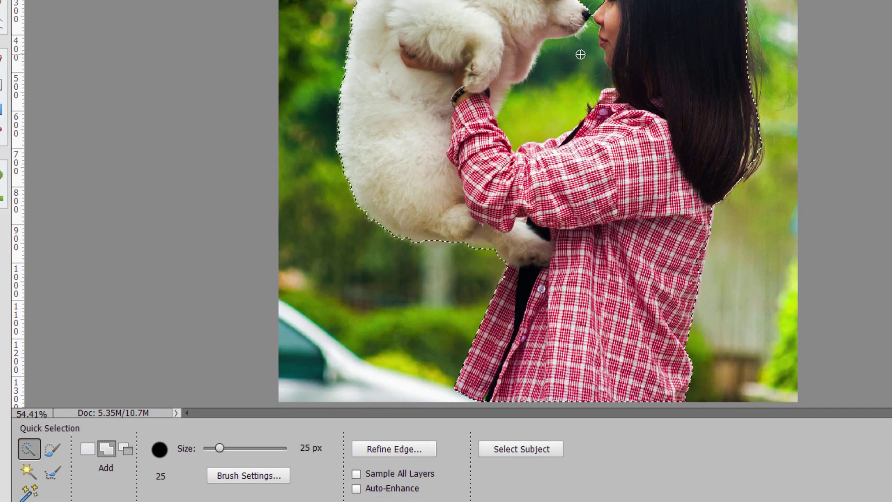
click(130, 447)
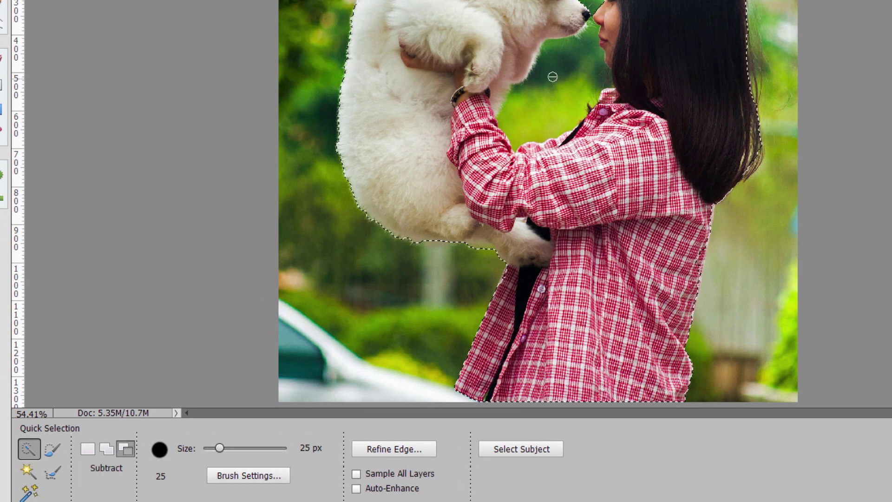
drag(567, 64, 552, 95)
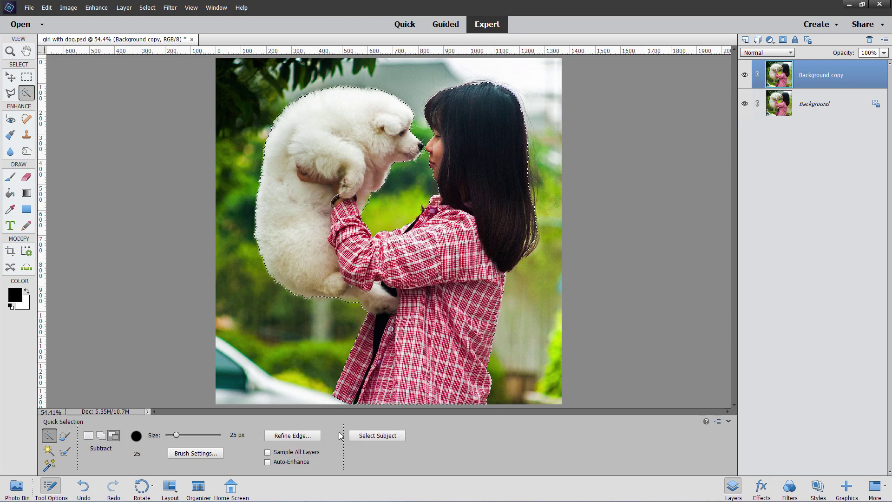
Step: Open Refine Edge for the selection and set Radius to 1 px and Contrast to 50%
click(290, 435)
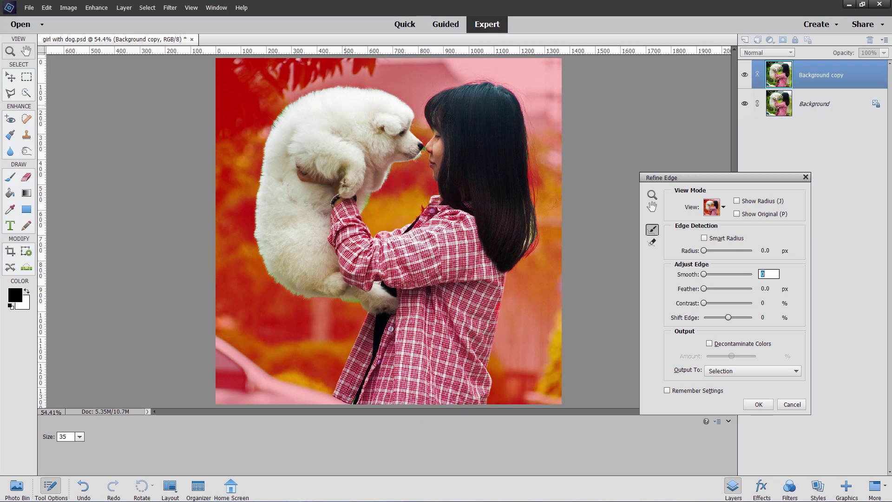
drag(715, 175, 645, 103)
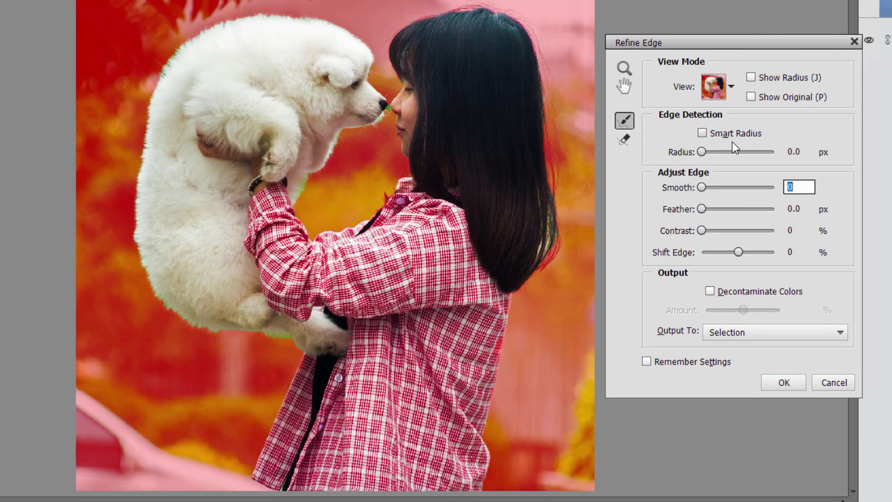
click(795, 151)
text(1)
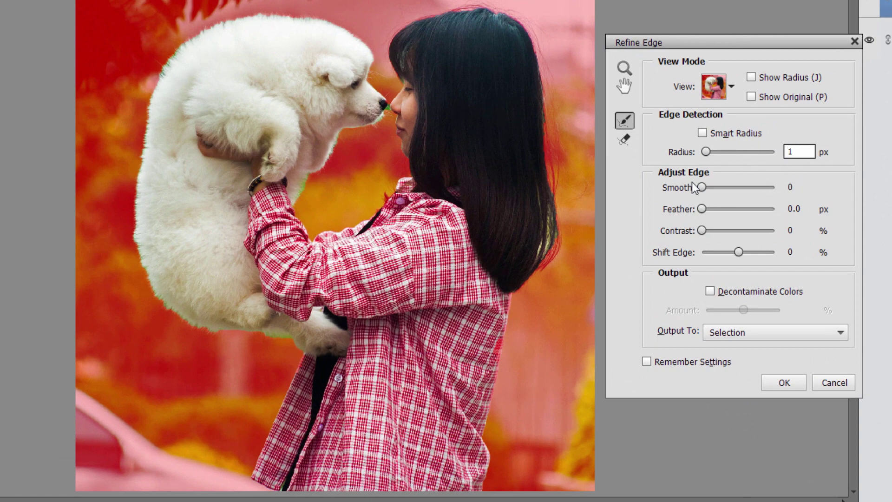
click(801, 229)
text(50)
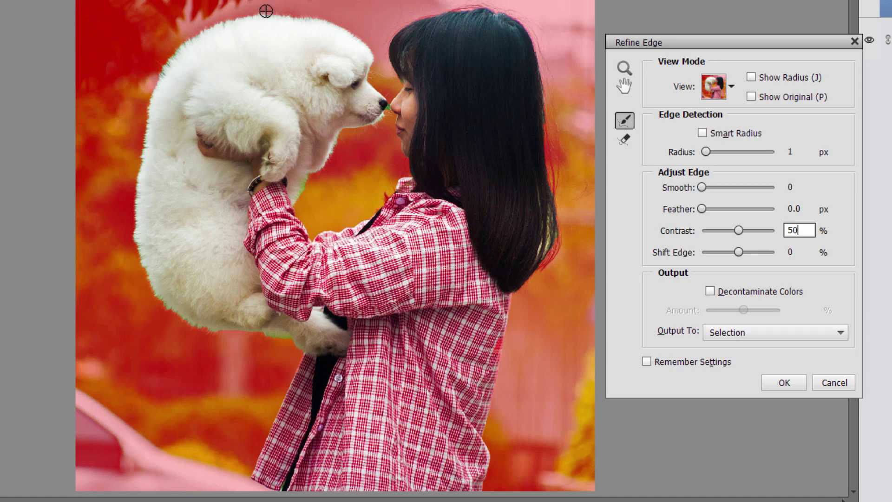
Step: Brush the Refine Radius tool along the dog's fur, the girl's hair and her shirt edge to improve the selection edge
click(303, 18)
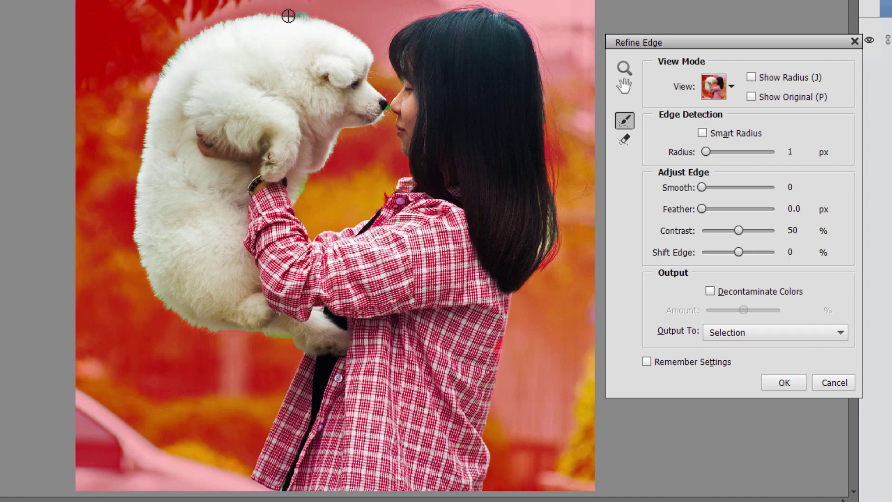
key(Tab)
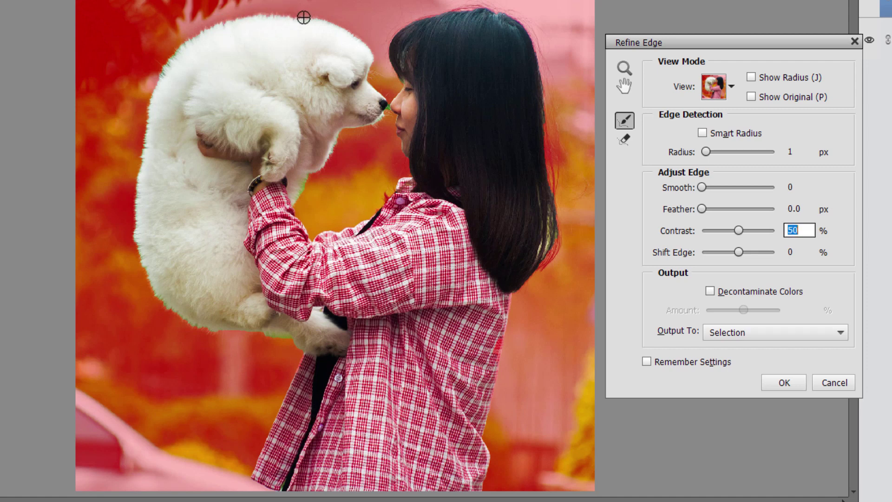
mouse_move(304, 18)
mouse_down()
mouse_move(348, 24)
mouse_move(360, 35)
mouse_up()
mouse_move(208, 24)
mouse_down()
mouse_move(176, 44)
mouse_move(144, 102)
mouse_move(120, 246)
mouse_up()
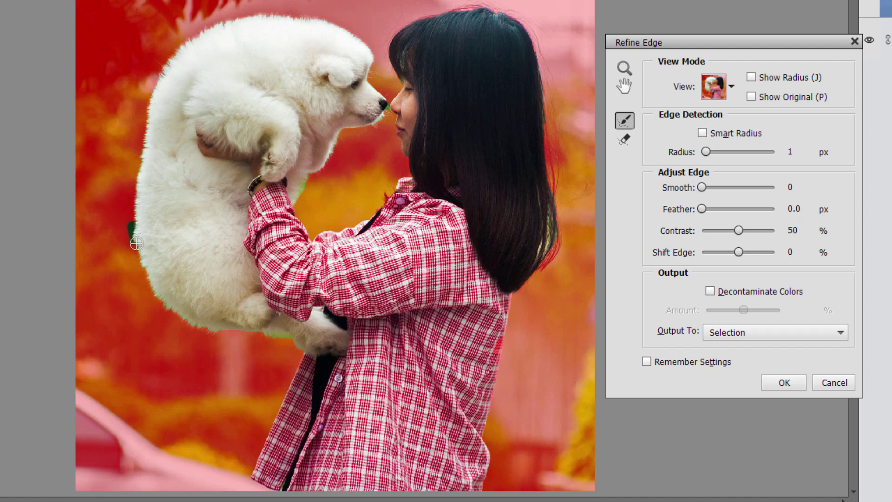
mouse_move(146, 273)
mouse_down()
mouse_move(165, 309)
mouse_move(207, 343)
mouse_move(205, 334)
mouse_move(243, 330)
mouse_move(268, 346)
mouse_move(257, 336)
mouse_move(301, 342)
mouse_move(277, 351)
mouse_move(258, 347)
mouse_move(269, 338)
mouse_move(307, 351)
mouse_move(277, 341)
mouse_up()
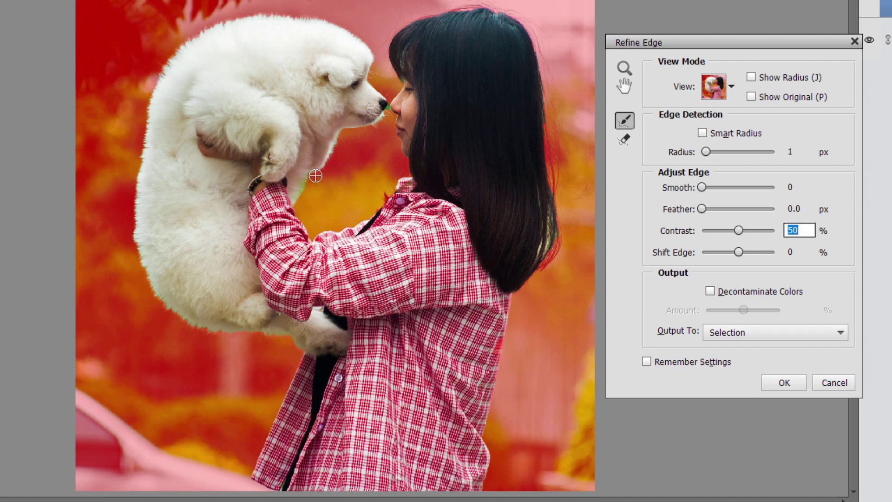
mouse_move(339, 167)
mouse_down()
mouse_move(335, 145)
mouse_move(328, 169)
mouse_up()
mouse_move(363, 36)
mouse_down()
mouse_move(374, 47)
mouse_move(377, 84)
mouse_up()
drag(387, 46, 390, 53)
mouse_move(559, 228)
mouse_down()
mouse_move(533, 259)
mouse_move(568, 215)
mouse_move(545, 236)
mouse_move(564, 220)
mouse_move(562, 200)
mouse_move(545, 225)
mouse_move(569, 220)
mouse_move(558, 192)
mouse_up()
mouse_move(564, 231)
mouse_down()
mouse_move(548, 195)
mouse_move(544, 215)
mouse_up()
drag(565, 246, 525, 284)
click(731, 84)
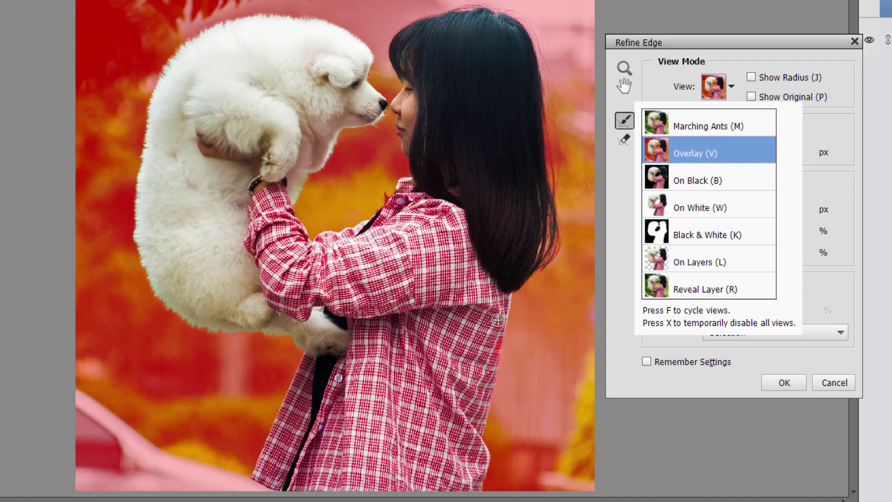
click(502, 333)
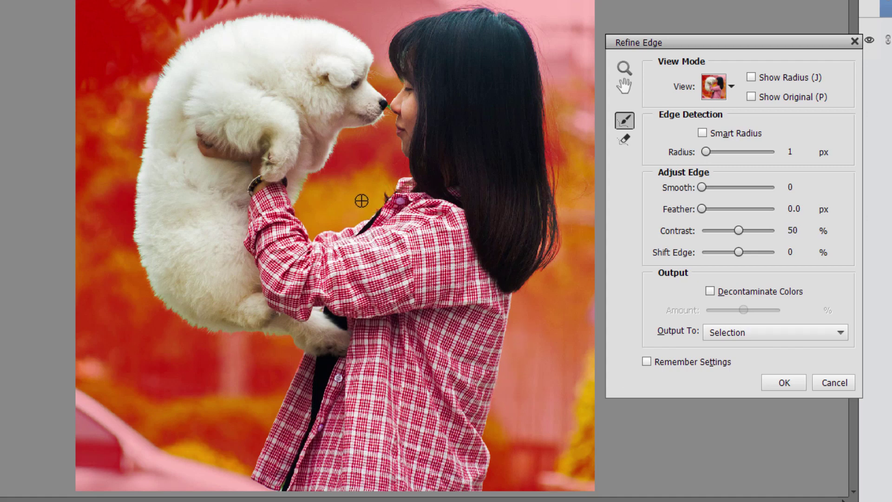
Step: Preview the refined cutout in the On White view, and return to the Overlay view
click(730, 88)
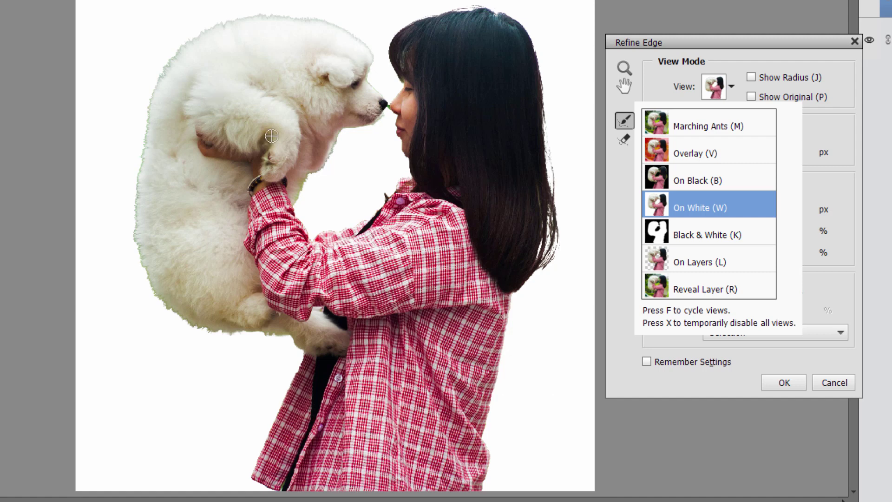
click(734, 96)
click(728, 89)
click(732, 55)
Step: Output the refined selection to a New Layer with Layer Mask, and hide the Background layer
click(754, 332)
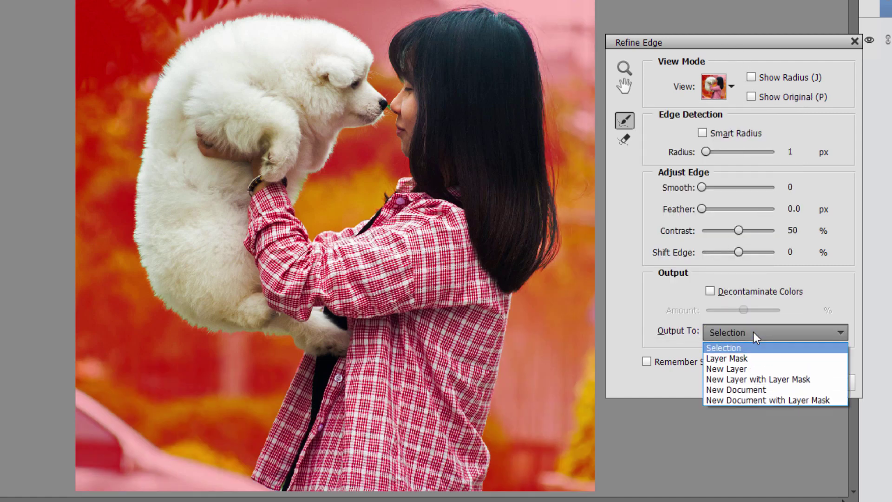
click(768, 378)
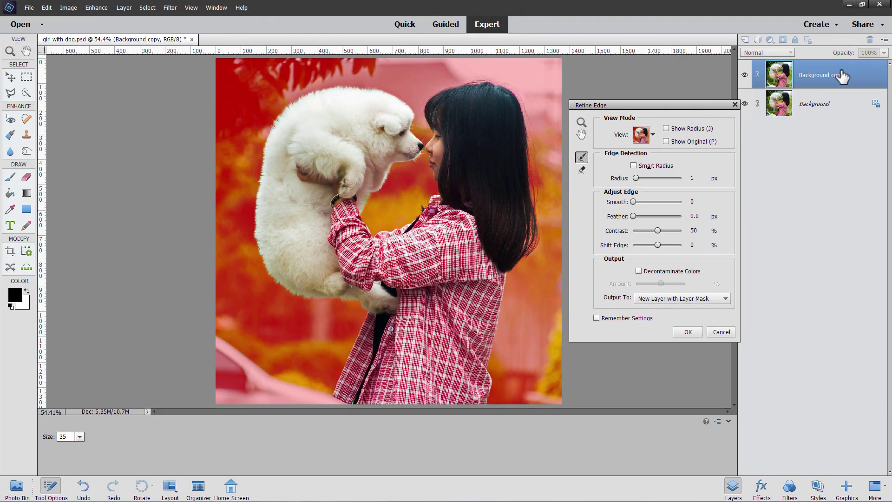
click(683, 331)
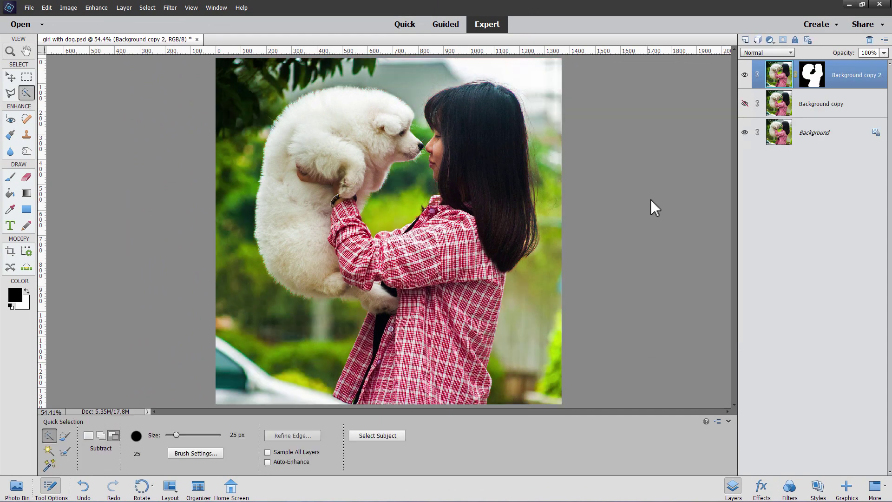
click(745, 132)
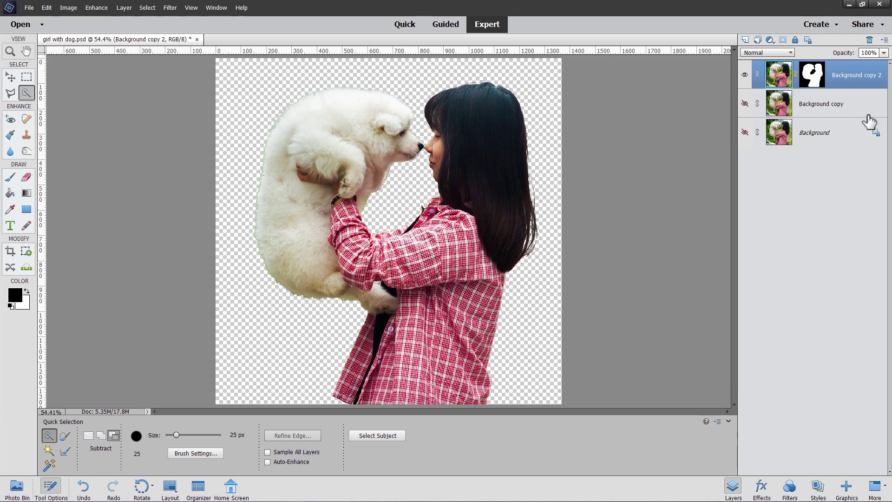
Step: Add a new layer directly above the Background layer and fill it with white using the Paint Bucket
click(862, 114)
click(843, 133)
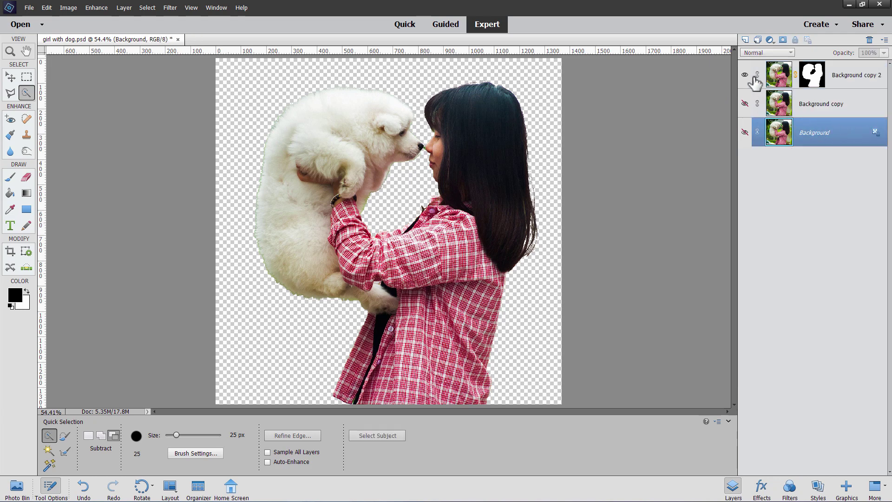
click(745, 40)
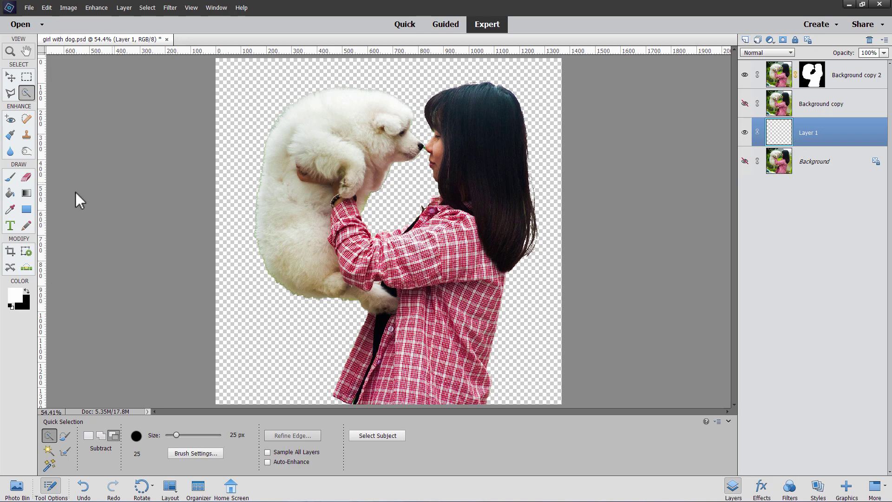
click(10, 193)
click(132, 133)
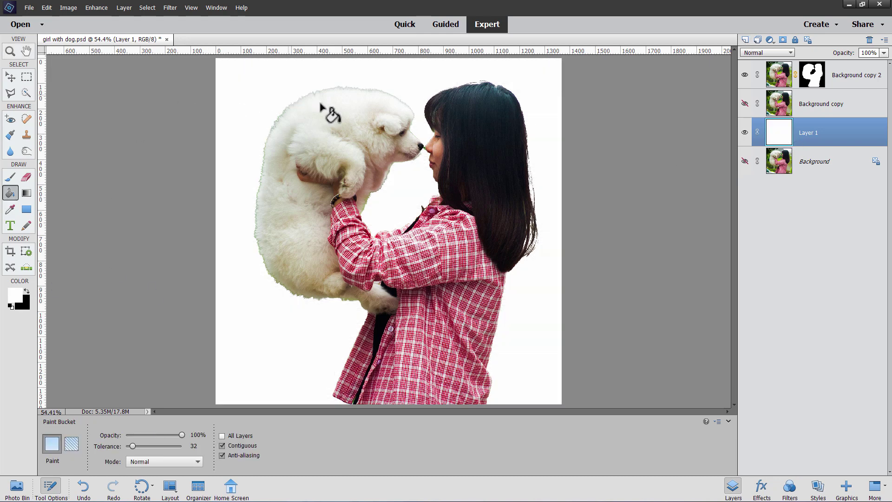
Step: Set up the Sponge tool in Desaturate mode at 21 px to work on the image of the Background copy 2 layer
click(10, 76)
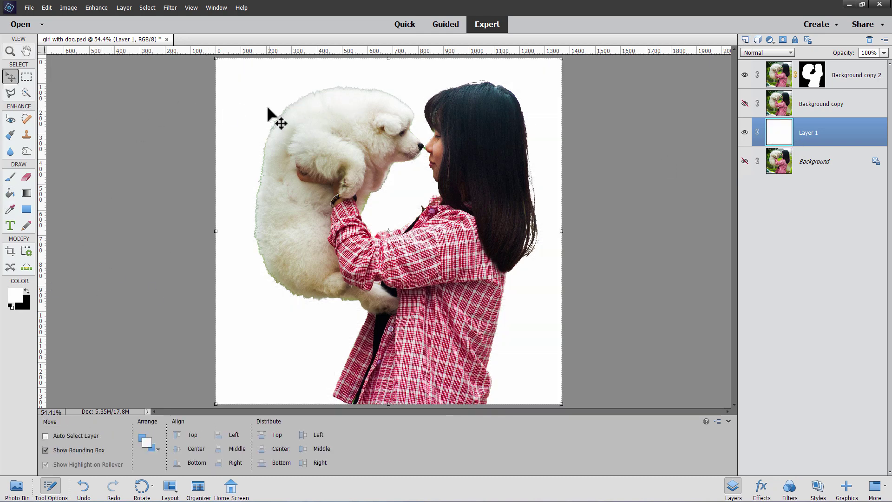
click(11, 51)
click(270, 115)
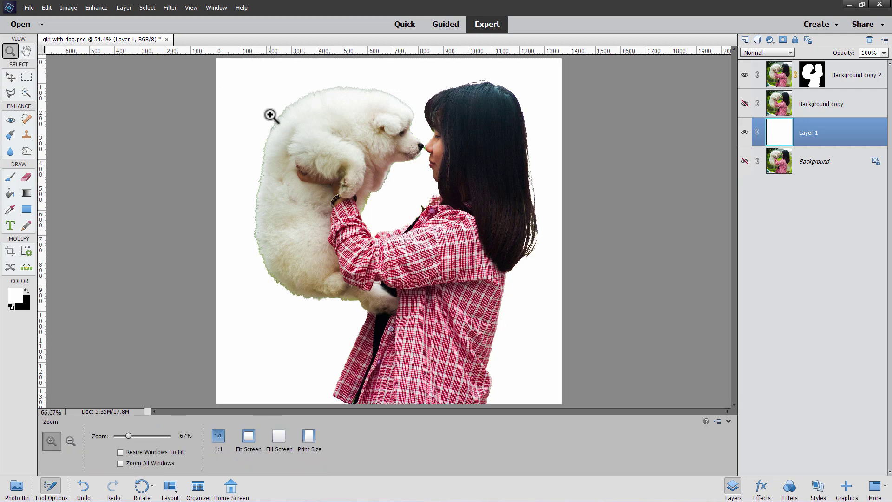
click(274, 114)
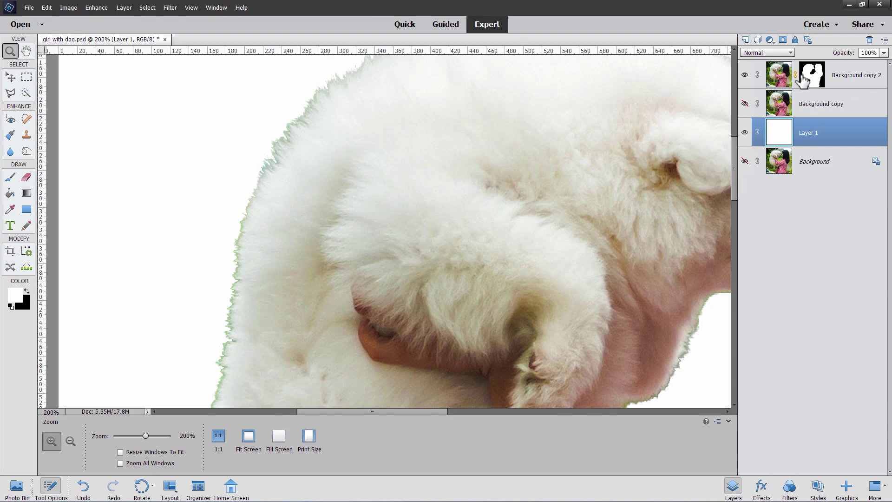
click(782, 80)
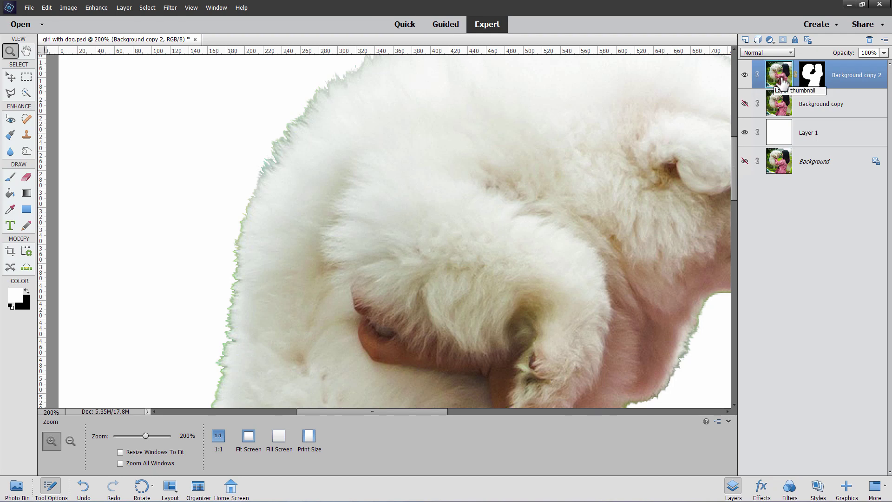
click(26, 151)
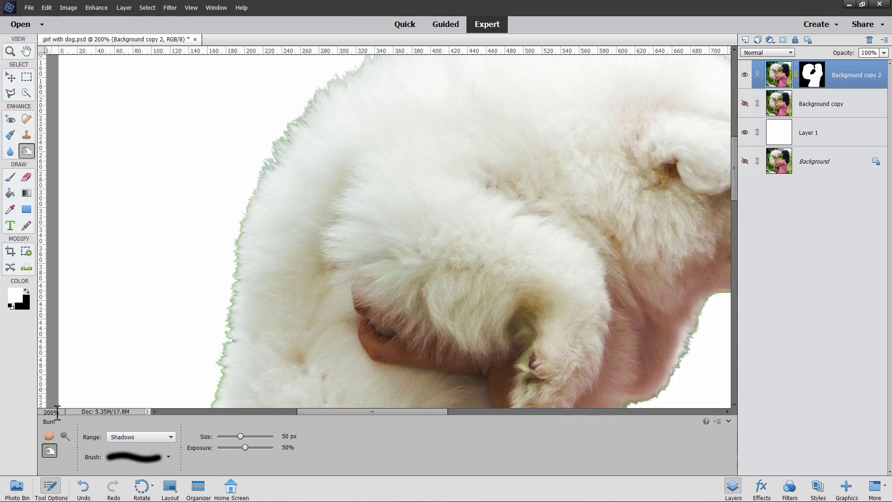
click(65, 435)
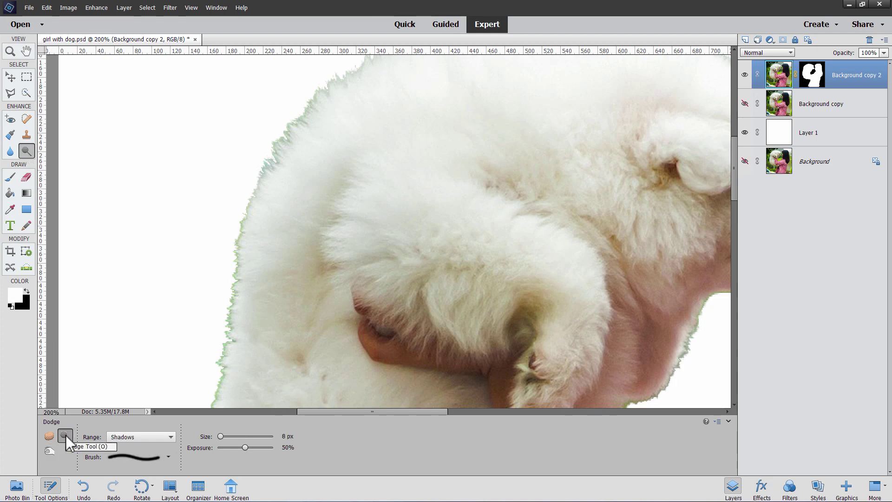
click(53, 437)
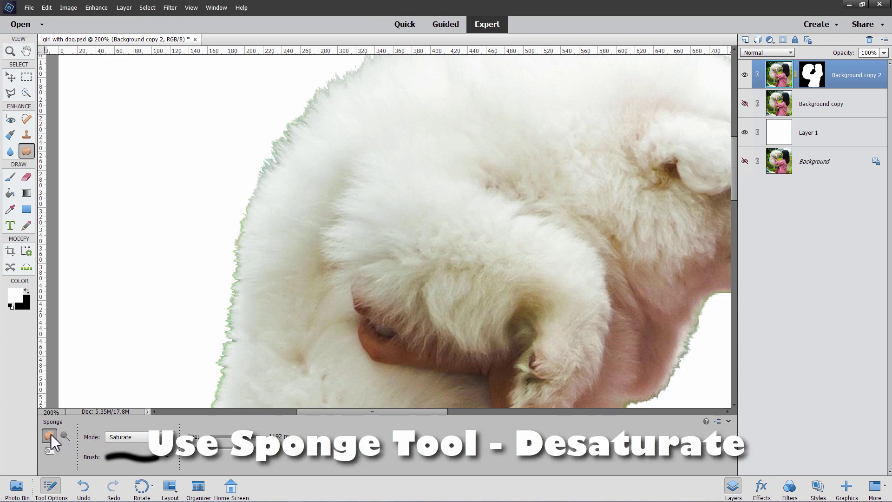
click(125, 437)
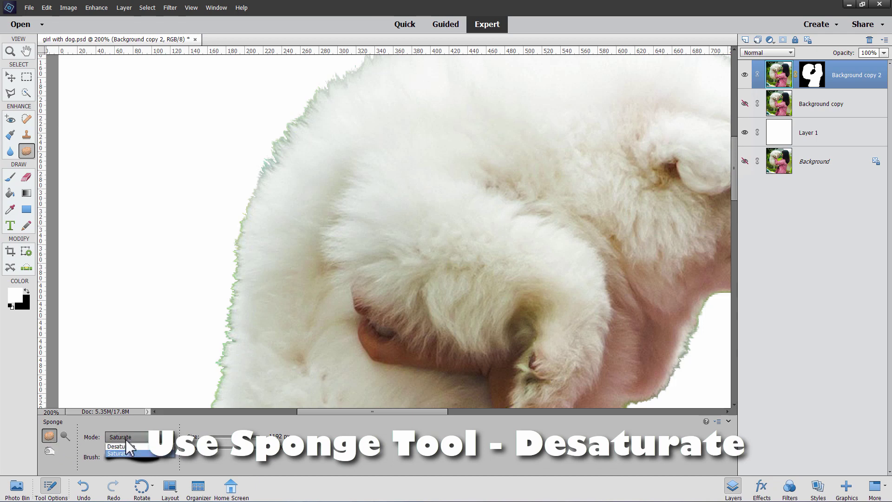
click(130, 446)
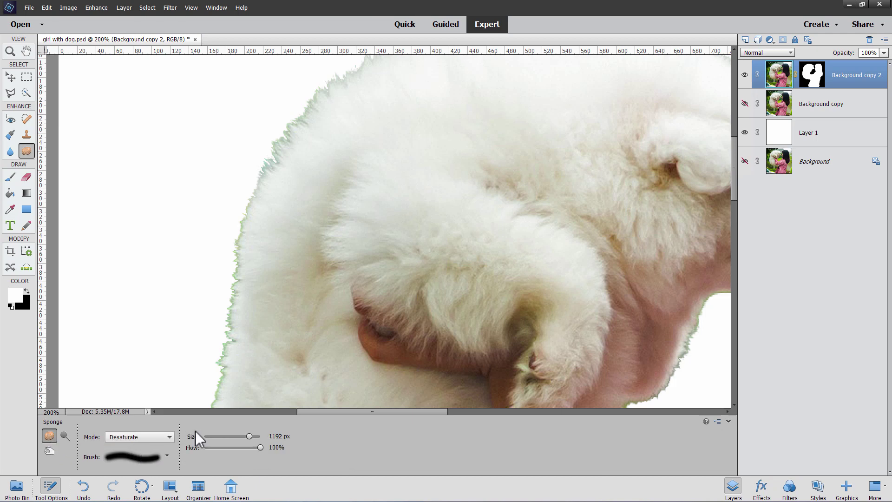
drag(248, 435, 213, 435)
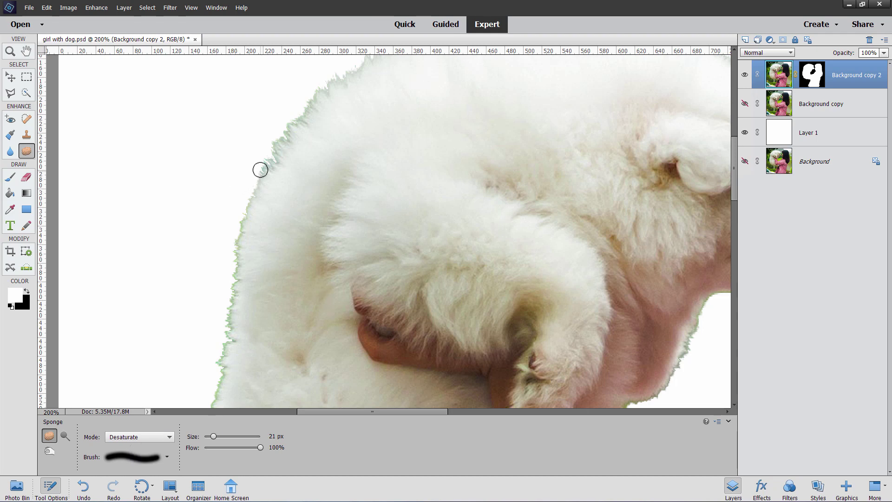
Step: Desaturate the green fringe along the fur edge of the dog's upper back with the Sponge tool
mouse_move(252, 208)
mouse_down()
mouse_move(272, 151)
mouse_move(240, 225)
mouse_move(271, 168)
mouse_move(236, 219)
mouse_move(253, 171)
mouse_move(250, 206)
mouse_move(255, 189)
mouse_up()
drag(228, 245, 241, 253)
mouse_move(240, 217)
mouse_down()
mouse_move(241, 269)
mouse_move(232, 227)
mouse_move(246, 254)
mouse_move(231, 305)
mouse_move(231, 277)
mouse_move(235, 261)
mouse_move(224, 336)
mouse_move(233, 336)
mouse_move(222, 309)
mouse_move(233, 353)
mouse_up()
mouse_move(281, 146)
mouse_down()
mouse_move(281, 135)
mouse_move(273, 165)
mouse_move(274, 127)
mouse_move(272, 148)
mouse_move(304, 103)
mouse_move(303, 119)
mouse_move(314, 86)
mouse_move(319, 111)
mouse_up()
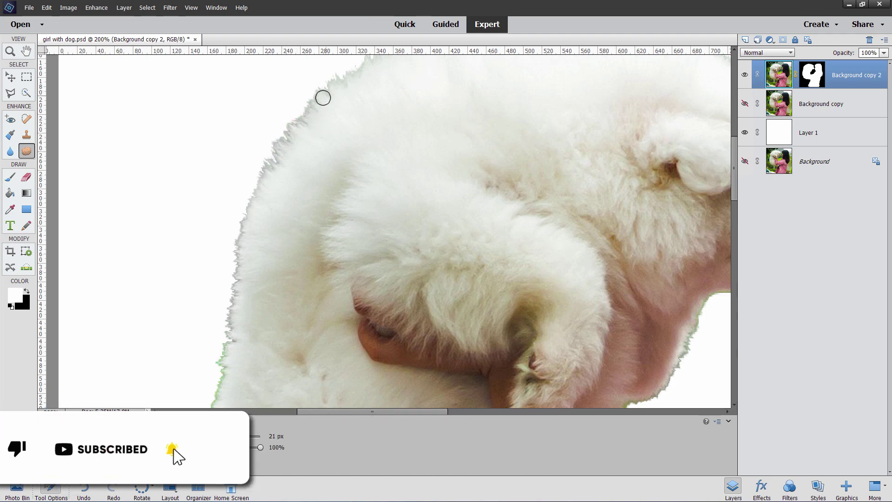
mouse_move(225, 362)
mouse_down()
mouse_move(225, 345)
mouse_move(215, 378)
mouse_move(217, 366)
mouse_up()
Step: Desaturate the green fringe around the dog's lower back, belly and hind leg
key(space)
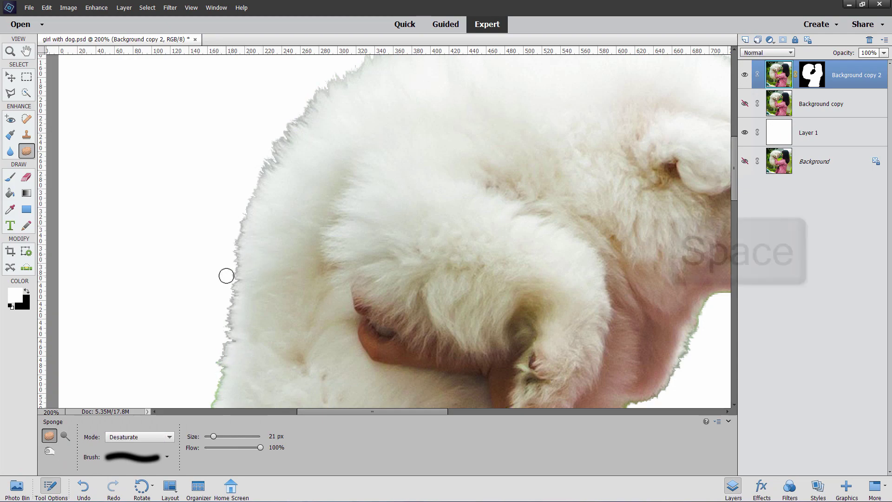
mouse_move(218, 290)
mouse_down()
mouse_move(258, 89)
mouse_move(256, 51)
mouse_up()
mouse_move(250, 162)
mouse_down()
mouse_move(244, 204)
mouse_move(251, 131)
mouse_move(239, 240)
mouse_move(236, 198)
mouse_move(233, 220)
mouse_move(238, 252)
mouse_move(237, 210)
mouse_move(243, 271)
mouse_move(236, 228)
mouse_move(233, 260)
mouse_move(247, 236)
mouse_move(237, 262)
mouse_move(245, 304)
mouse_move(240, 270)
mouse_move(232, 339)
mouse_move(235, 292)
mouse_move(248, 361)
mouse_move(232, 343)
mouse_move(247, 368)
mouse_move(212, 287)
mouse_move(193, 192)
mouse_move(217, 222)
mouse_move(215, 184)
mouse_move(232, 261)
mouse_move(234, 237)
mouse_move(218, 218)
mouse_move(237, 291)
mouse_move(226, 247)
mouse_move(255, 307)
mouse_move(235, 259)
mouse_move(273, 320)
mouse_move(244, 296)
mouse_move(263, 327)
mouse_move(274, 337)
mouse_move(258, 313)
mouse_move(324, 370)
mouse_up()
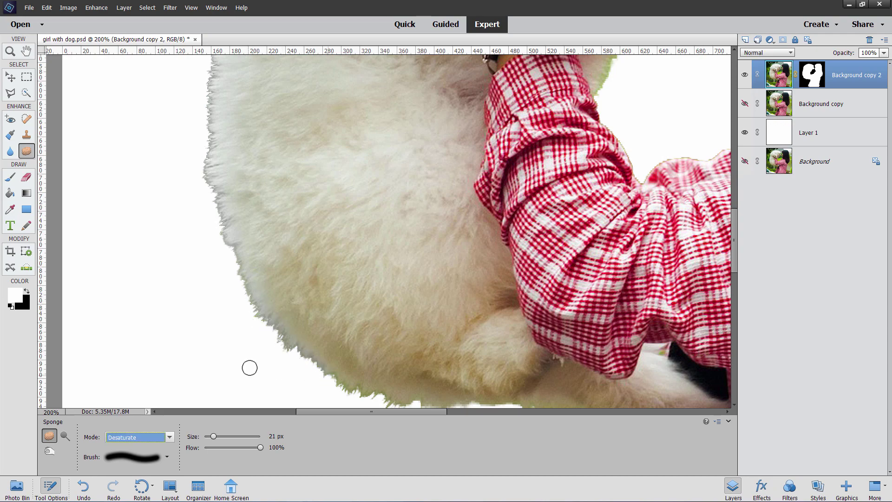
drag(249, 367, 168, 251)
mouse_move(238, 257)
mouse_down()
mouse_move(239, 246)
mouse_move(283, 279)
mouse_move(261, 266)
mouse_move(322, 278)
mouse_move(299, 288)
mouse_move(277, 266)
mouse_move(334, 287)
mouse_move(502, 291)
mouse_up()
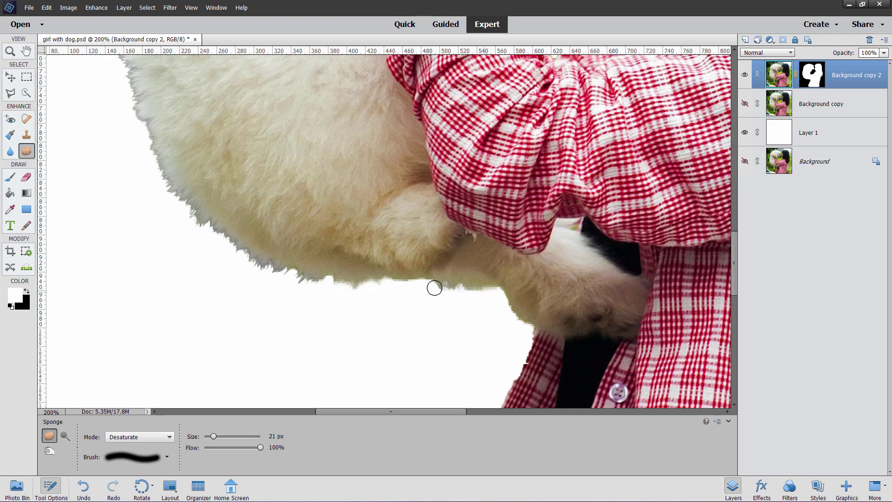
mouse_move(434, 288)
mouse_down()
mouse_move(364, 289)
mouse_move(501, 289)
mouse_move(356, 290)
mouse_move(318, 279)
mouse_move(199, 293)
mouse_up()
Step: Desaturate the green fringe along the dog's chest beside the sleeve, its throat, chin and muzzle
scroll(165, 259, up, 5)
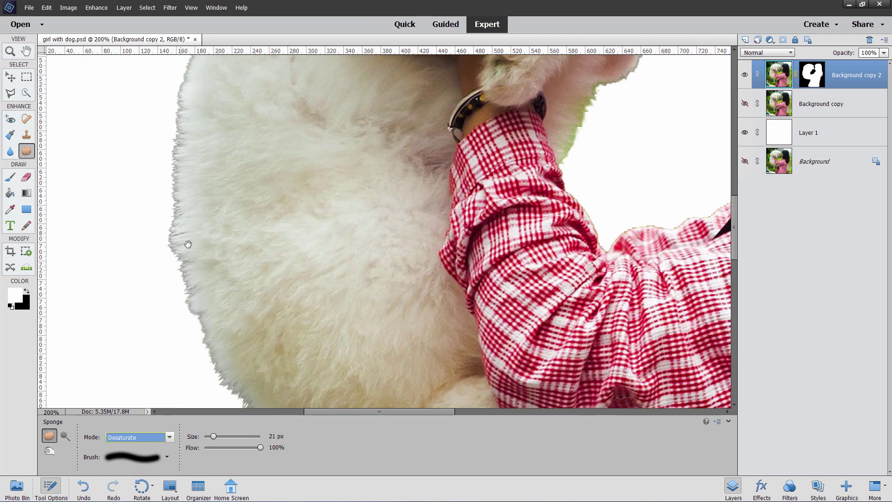
scroll(187, 244, down, 5)
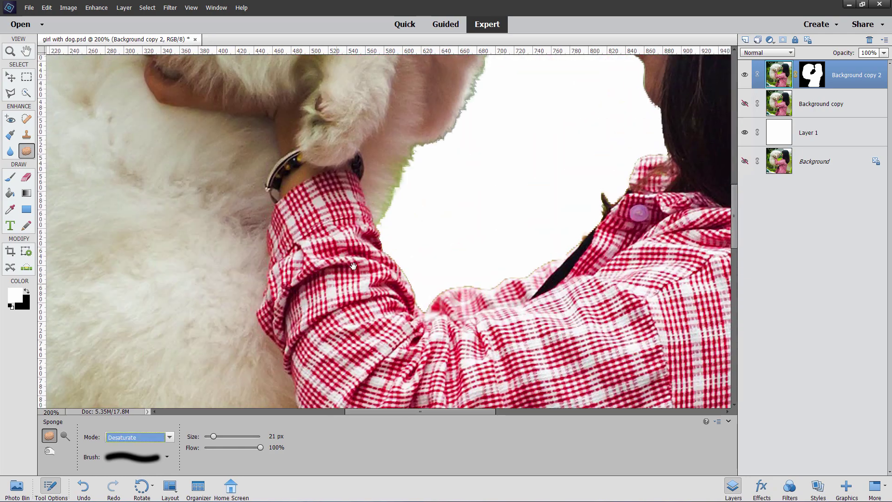
scroll(442, 325, up, 5)
mouse_move(413, 146)
mouse_down()
mouse_move(382, 201)
mouse_move(409, 155)
mouse_move(431, 146)
mouse_up()
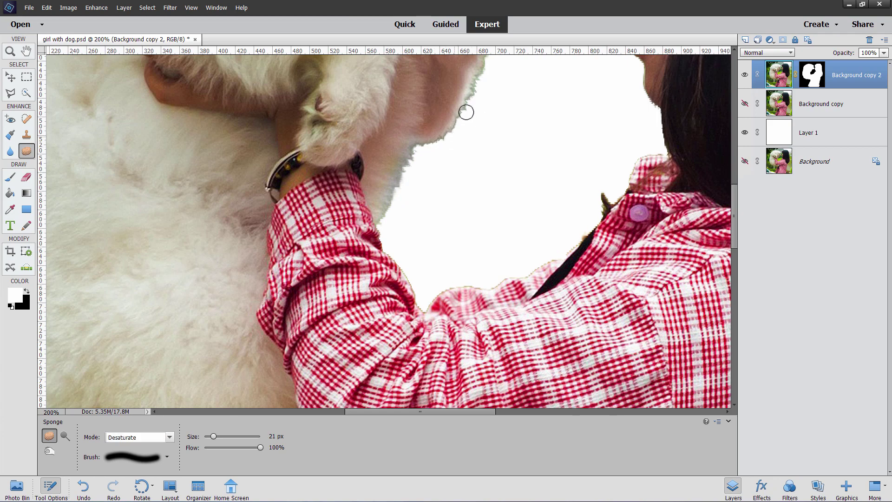
drag(518, 112, 460, 260)
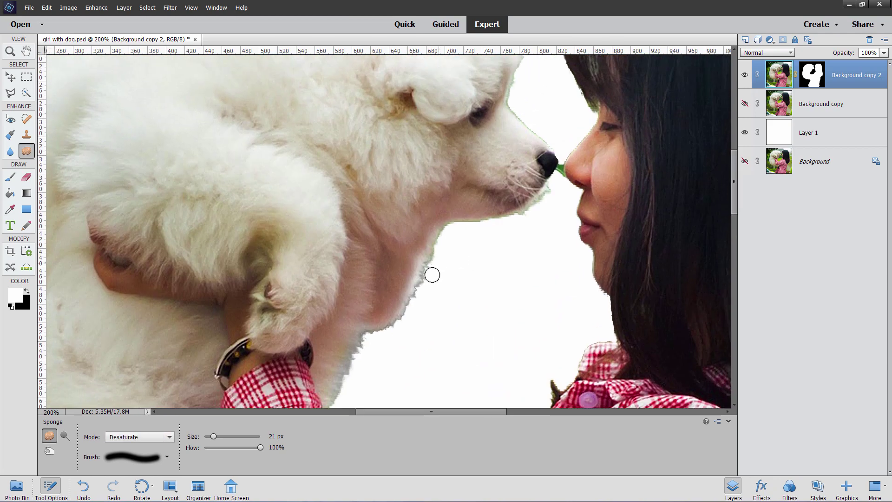
mouse_move(447, 217)
mouse_down()
mouse_move(441, 239)
mouse_move(527, 207)
mouse_up()
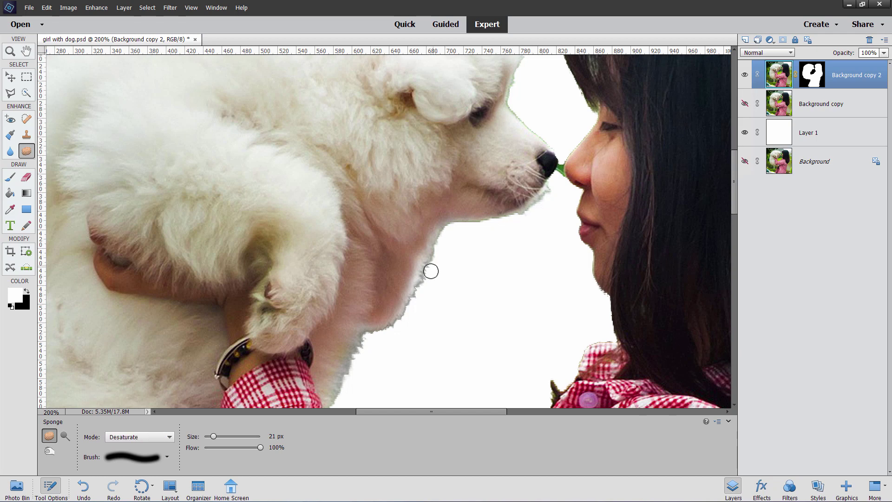
mouse_move(531, 168)
mouse_down()
mouse_move(513, 91)
mouse_move(534, 135)
mouse_move(515, 78)
mouse_move(545, 139)
mouse_up()
Step: Paint black on the layer mask with a 5 px brush at 100% opacity to hide the green patch between the noses
click(820, 76)
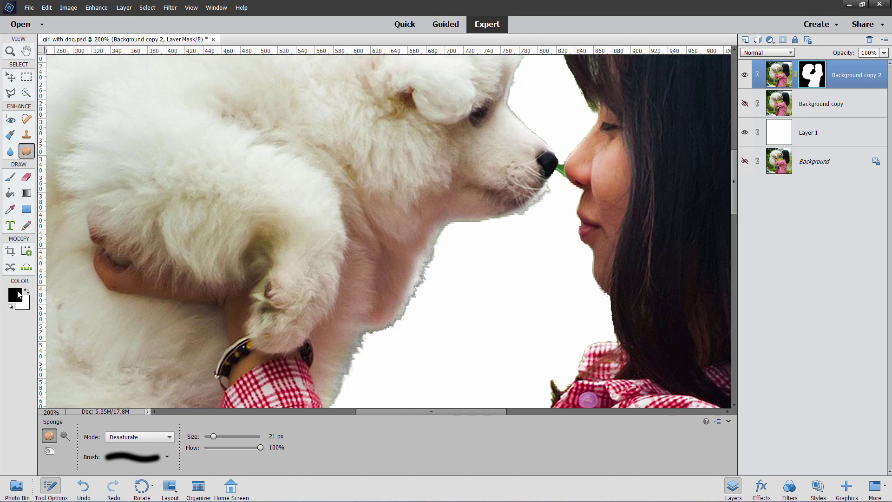
click(10, 178)
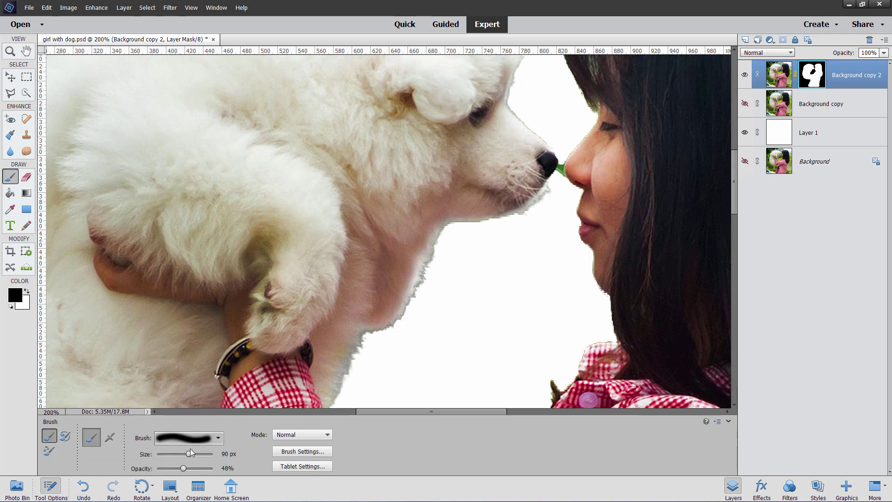
drag(189, 454, 161, 453)
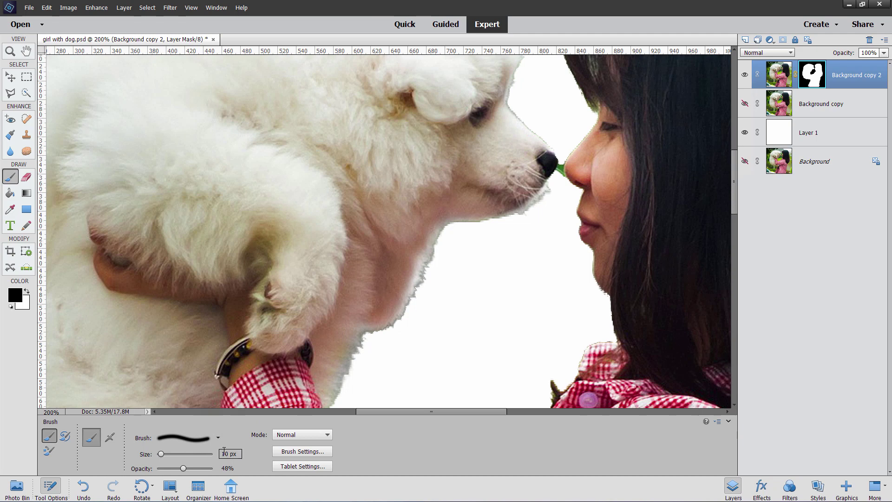
click(219, 454)
text(5)
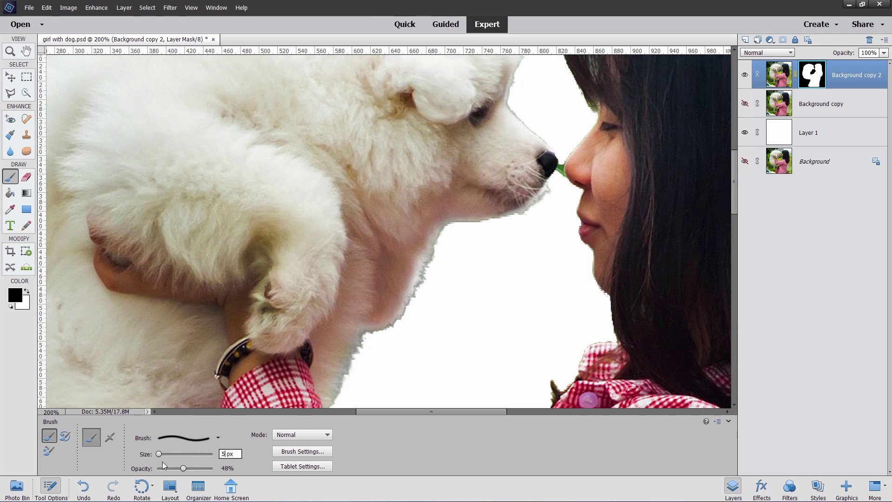
key(Return)
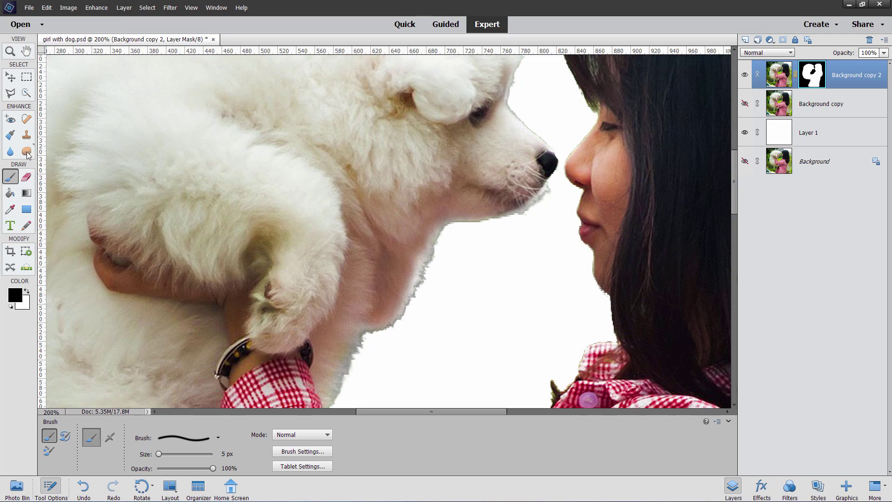
Step: Desaturate the fringe along the top of the dog's back and head on the layer image with the Sponge tool
click(26, 151)
scroll(319, 219, up, 5)
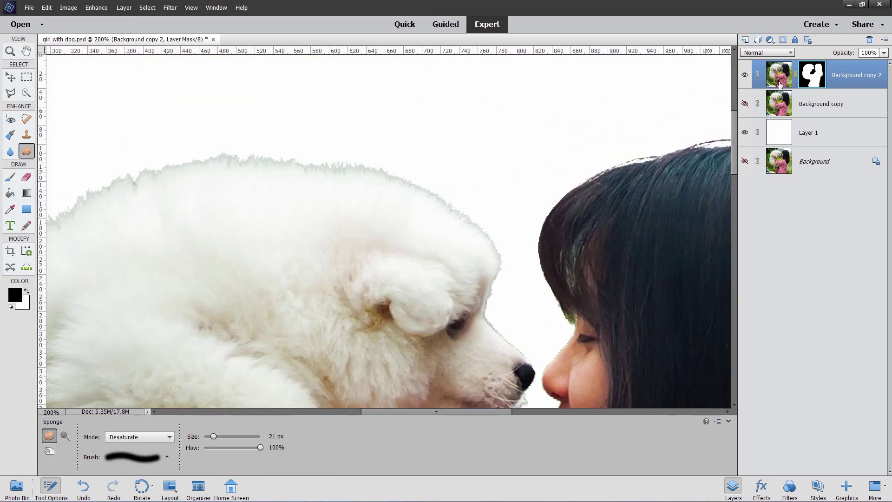
click(779, 81)
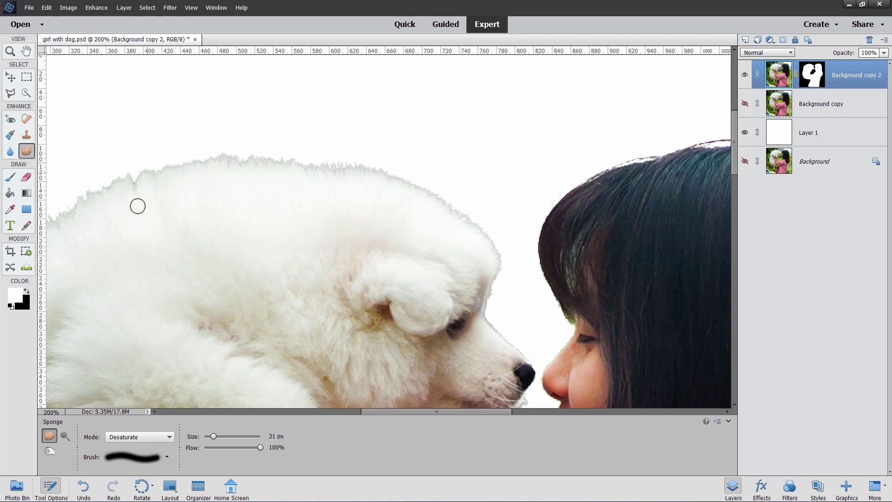
drag(137, 205, 398, 169)
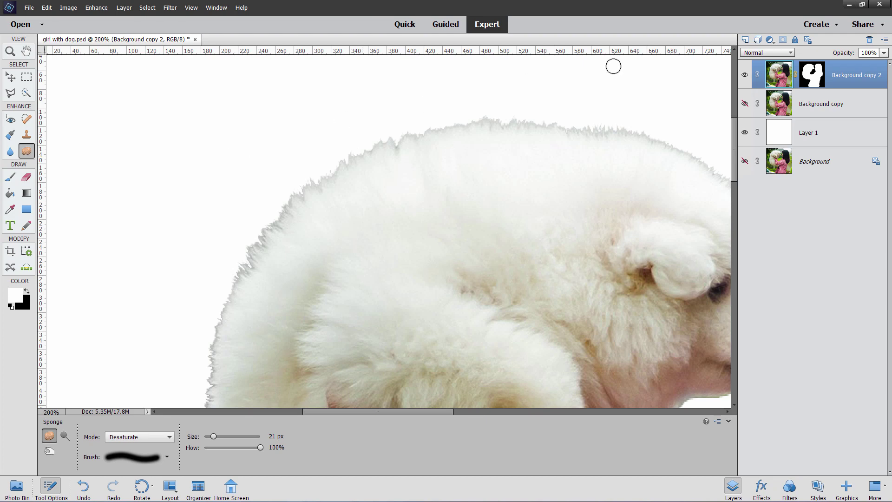
Step: Burn the fur edge of the dog's upper back on the layer mask, using Shadows range, 19 px size and 50% exposure
click(812, 75)
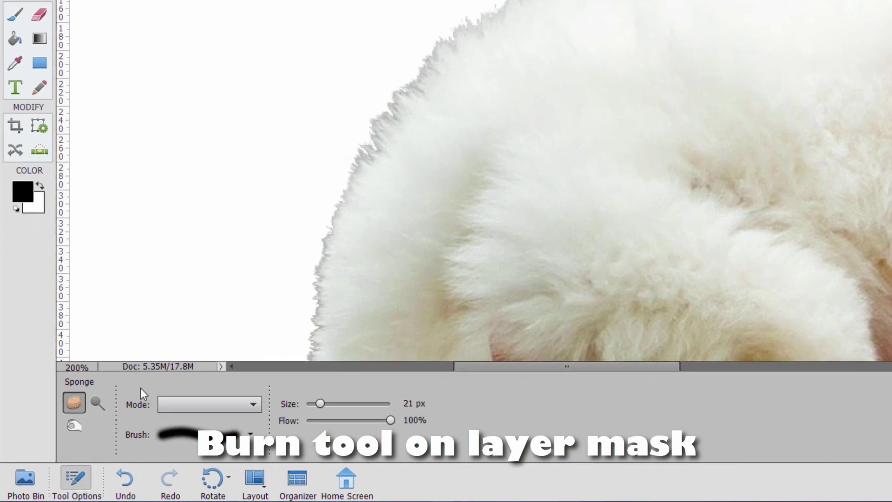
click(74, 426)
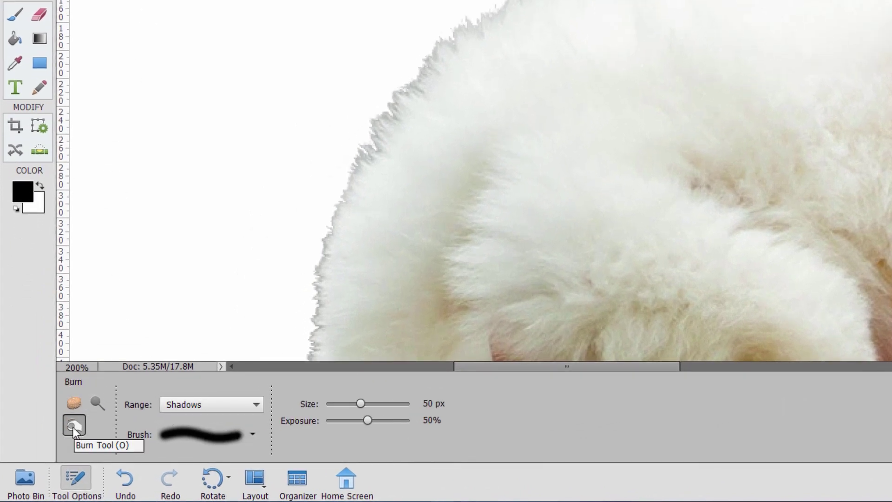
drag(361, 403, 339, 403)
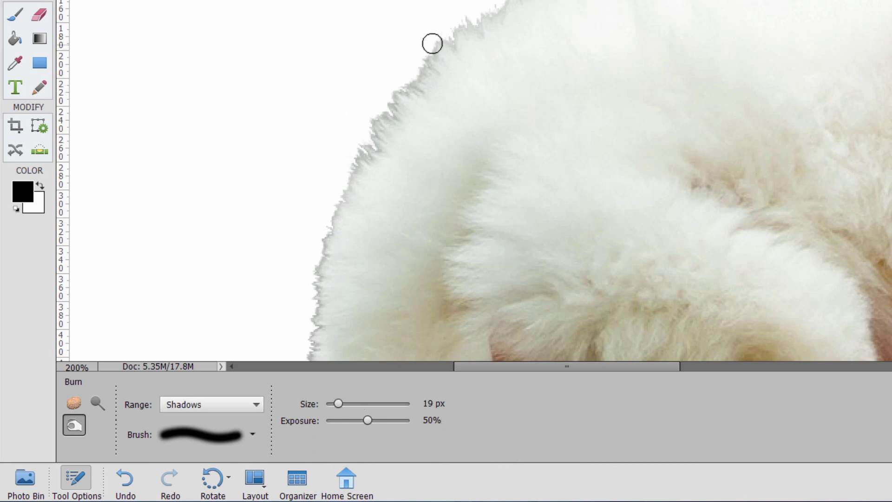
mouse_move(432, 43)
mouse_down()
mouse_move(423, 82)
mouse_move(433, 48)
mouse_move(425, 64)
mouse_move(460, 22)
mouse_move(447, 46)
mouse_move(467, 7)
mouse_move(473, 17)
mouse_move(487, 0)
mouse_move(485, 19)
mouse_up()
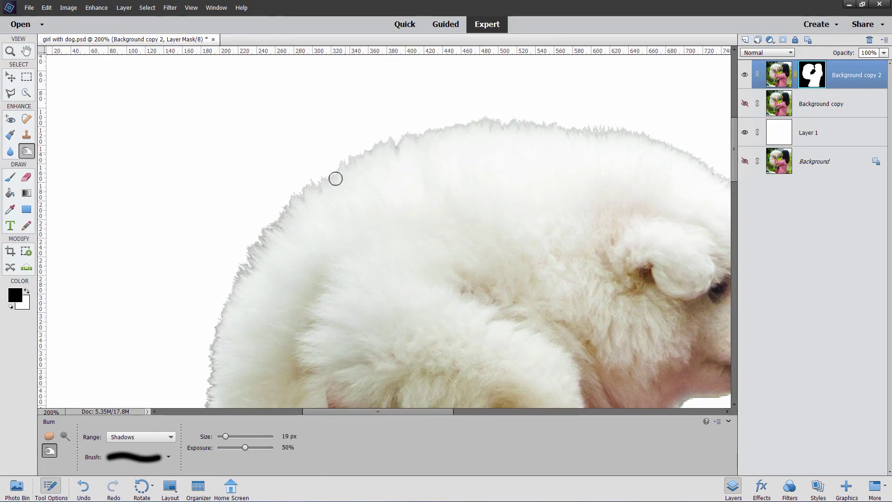
mouse_move(342, 162)
mouse_down()
mouse_move(325, 183)
mouse_move(350, 149)
mouse_move(343, 146)
mouse_move(352, 164)
mouse_move(371, 141)
mouse_move(372, 148)
mouse_move(336, 172)
mouse_move(379, 134)
mouse_move(371, 155)
mouse_move(393, 140)
mouse_move(371, 152)
mouse_move(375, 144)
mouse_move(355, 168)
mouse_move(384, 137)
mouse_move(382, 152)
mouse_move(362, 164)
mouse_move(376, 144)
mouse_up()
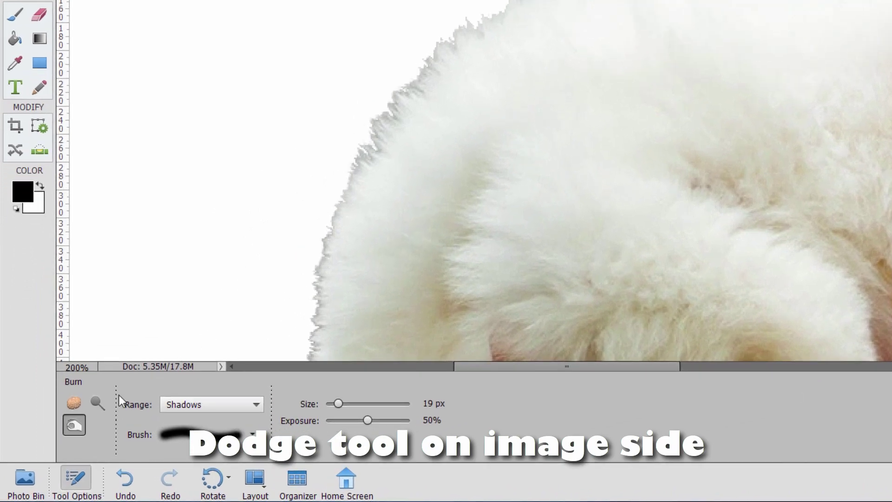
Step: Dodge the grey fur edge along the top of the dog's back on the layer image, using Shadows range at 8 px
click(96, 403)
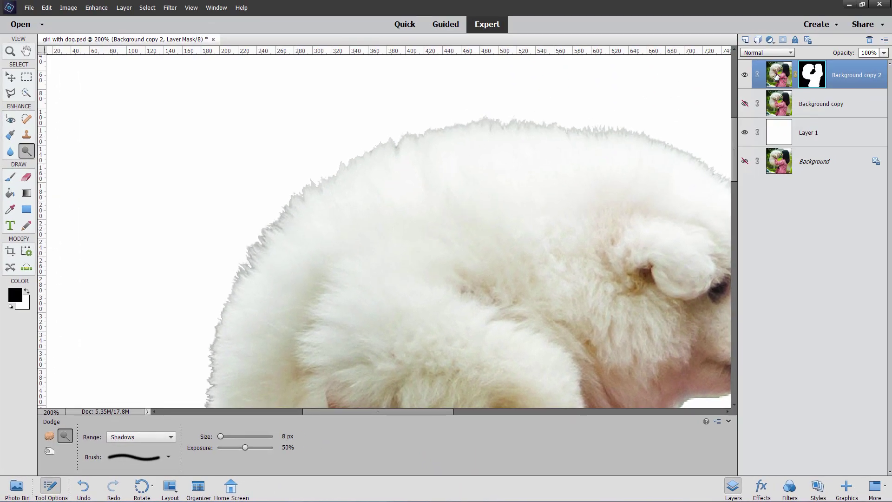
click(777, 75)
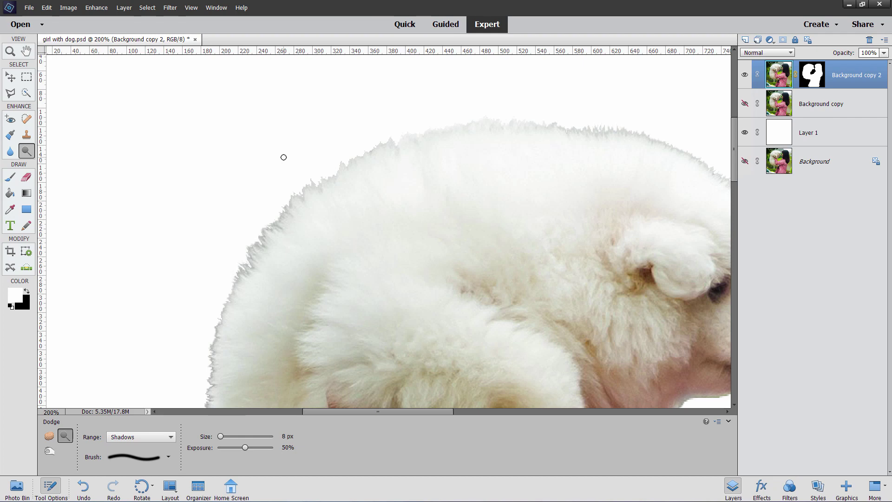
key(ctrl+0)
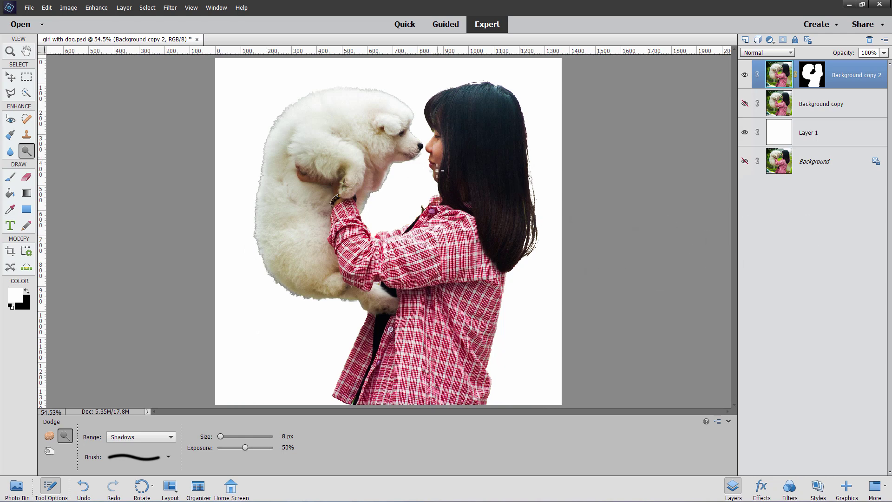
Step: Replace the Background layer with the dark green blocky textured background from the Backgrounds type of the graphics library
click(10, 77)
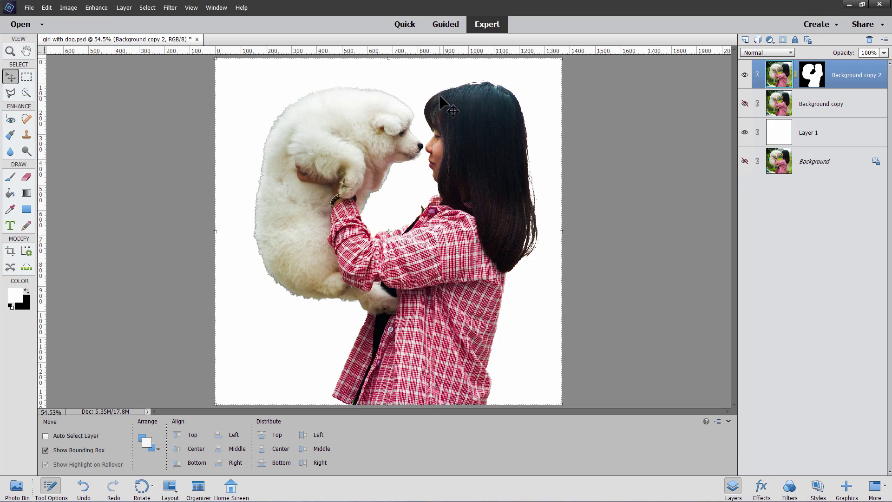
click(850, 493)
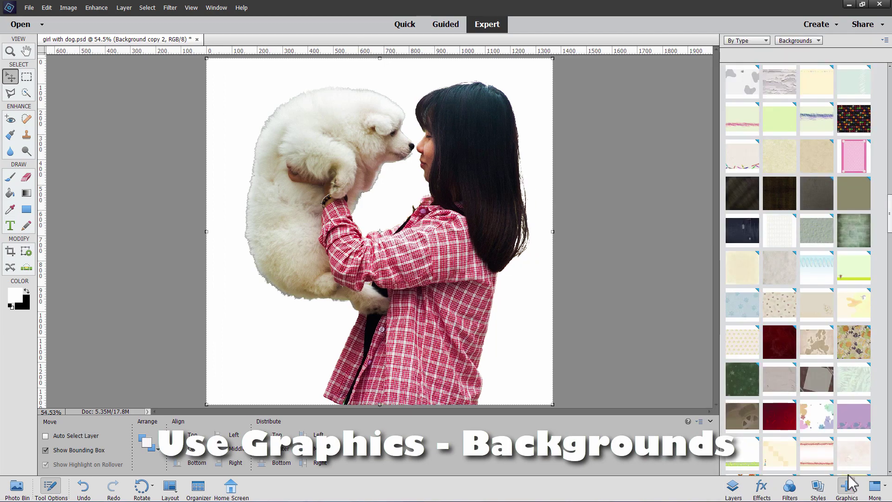
scroll(829, 149, up, 10)
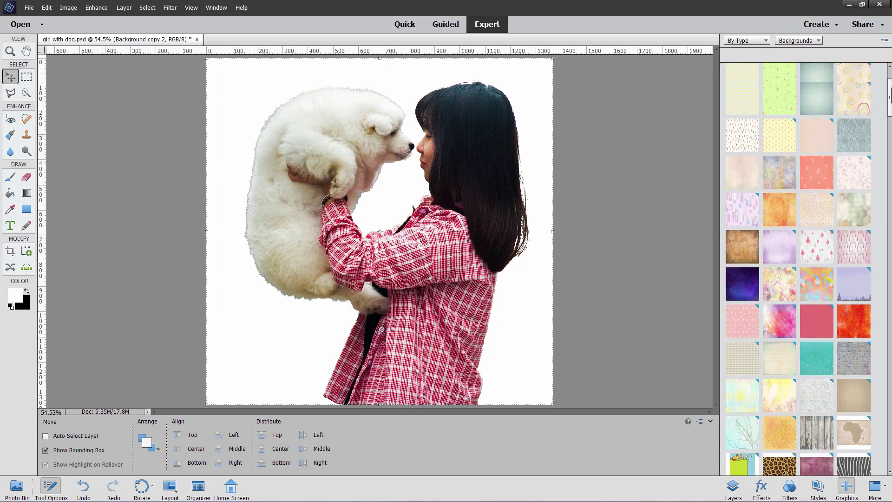
click(798, 41)
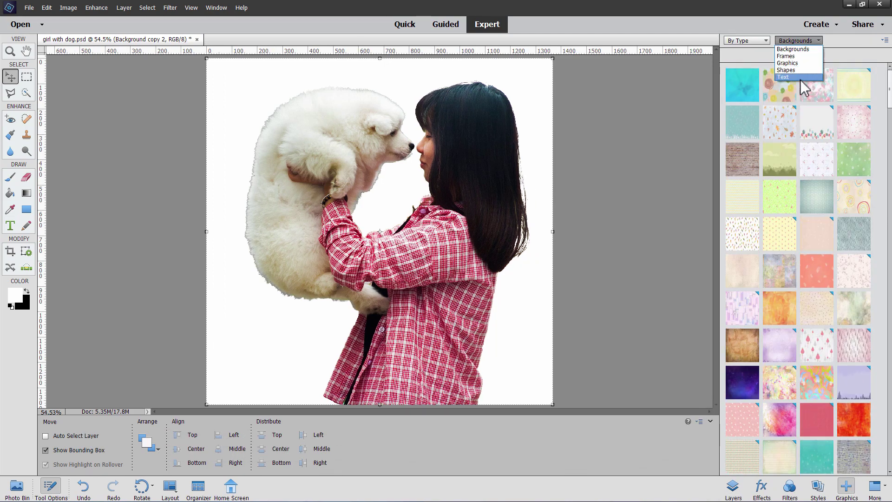
click(799, 40)
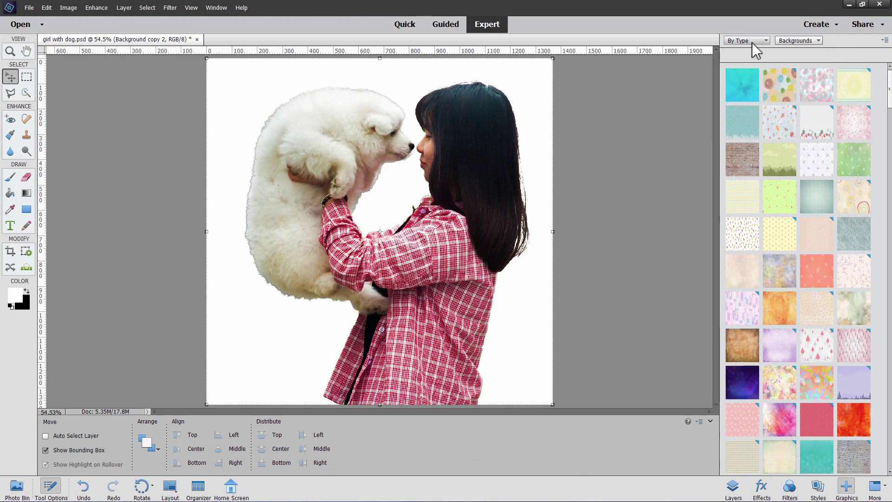
click(796, 40)
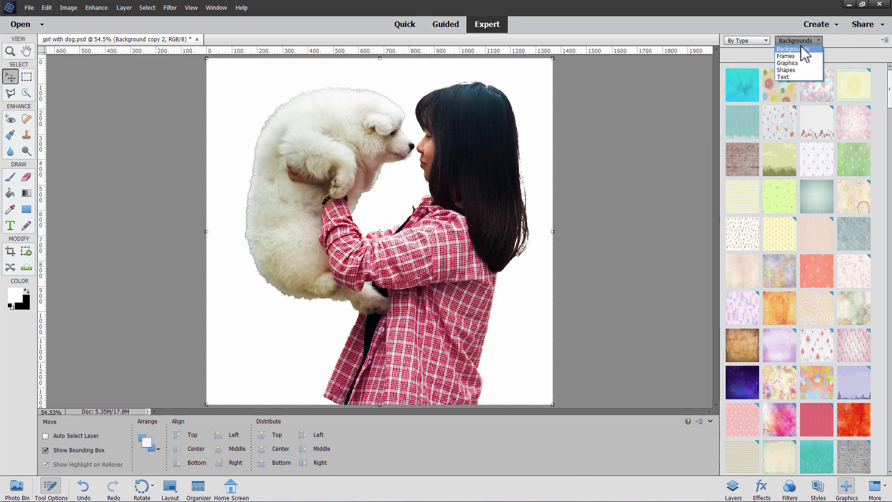
click(799, 48)
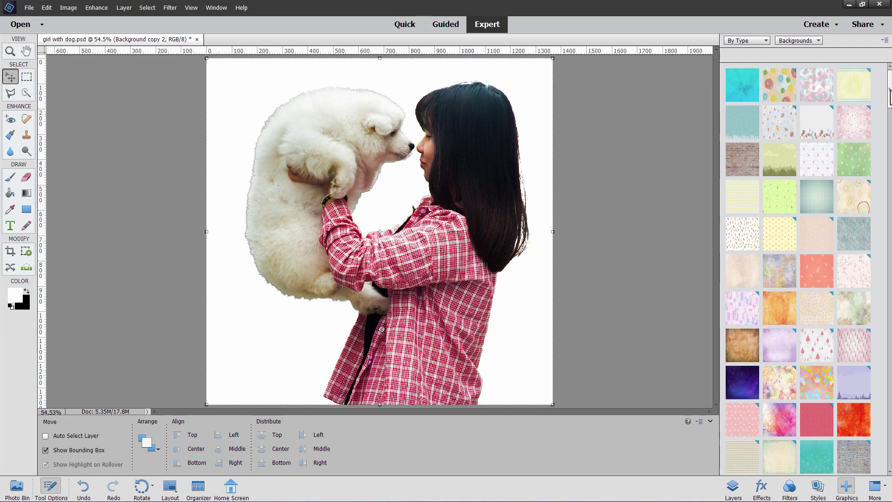
drag(889, 96, 881, 232)
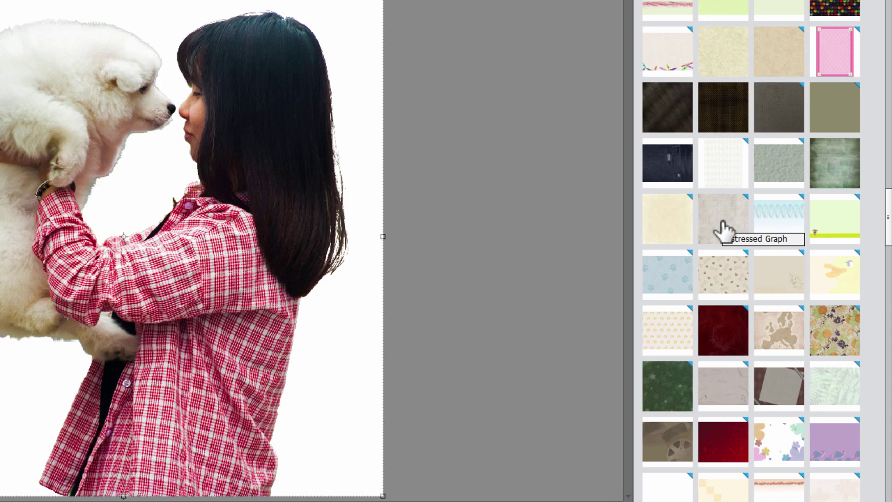
double_click(832, 173)
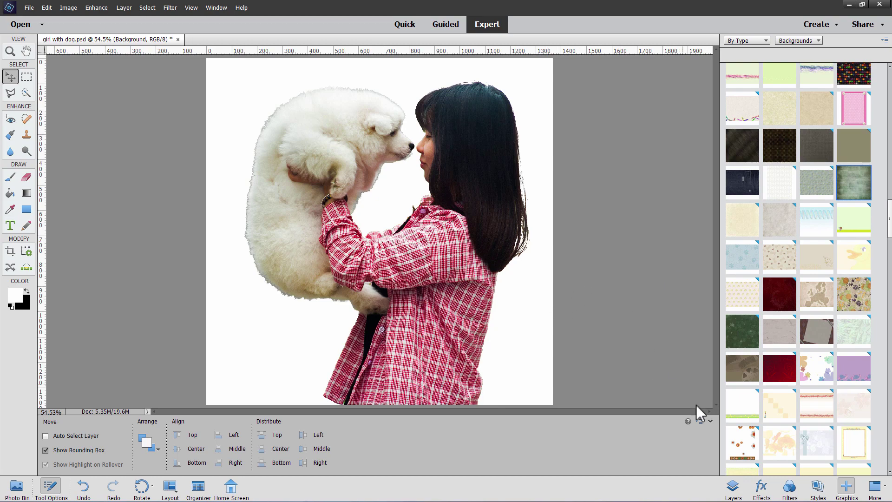
Step: Hide the white Layer 1, and show and hide the Background copy layer to compare the original photo with the composite
click(733, 488)
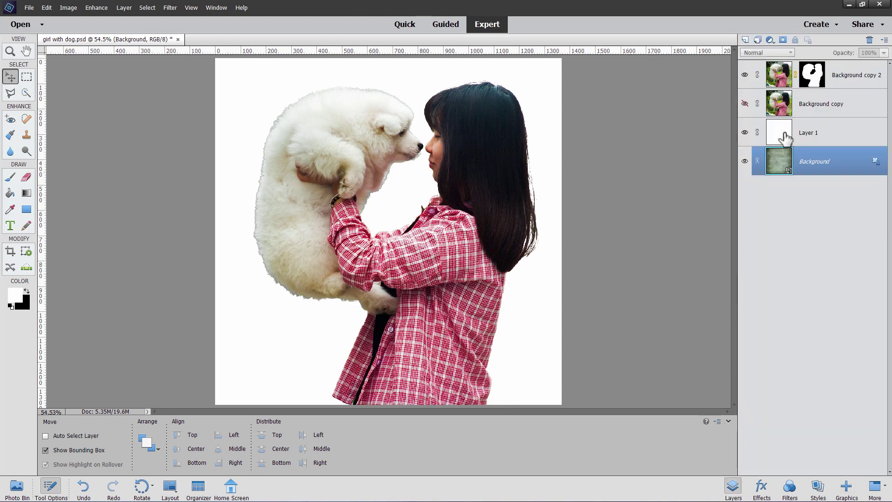
click(744, 132)
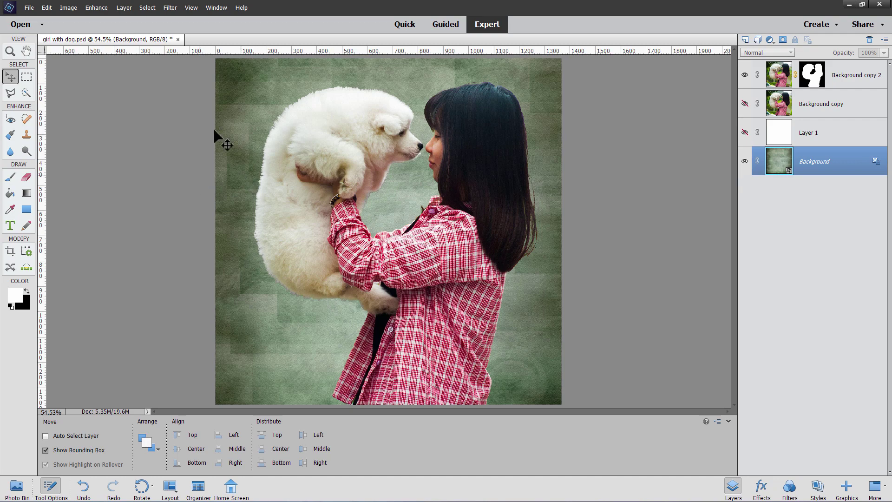
click(745, 103)
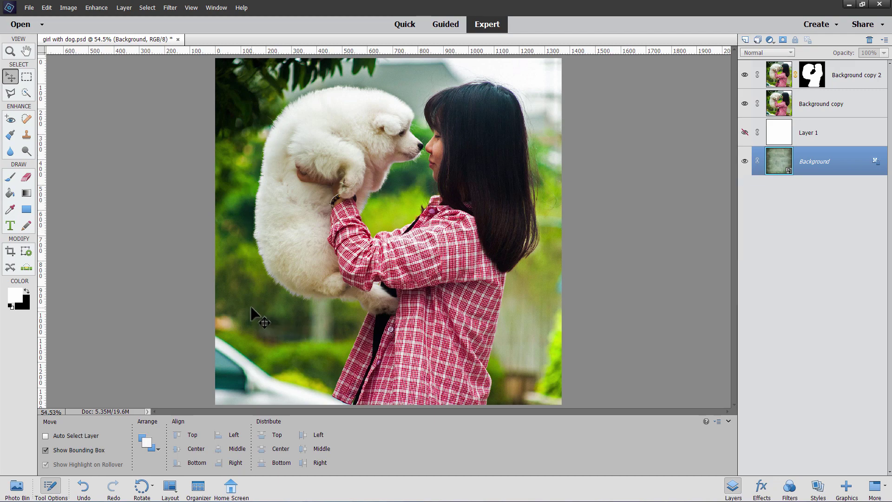
click(744, 103)
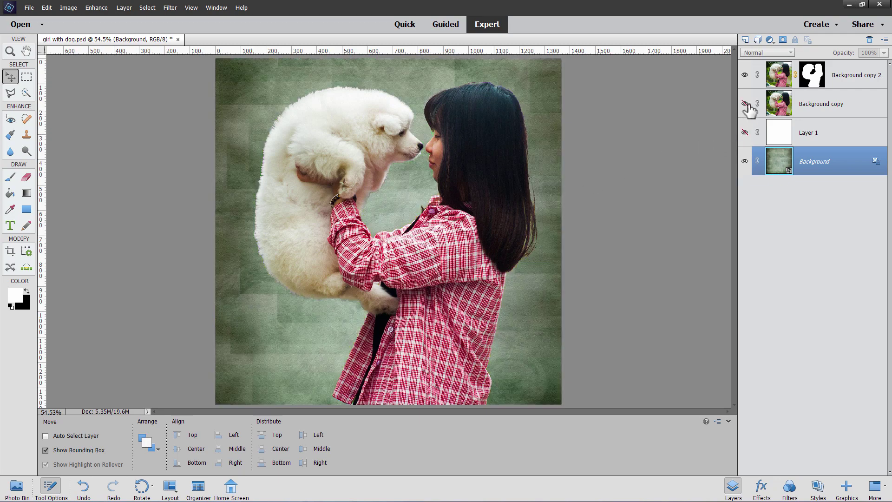